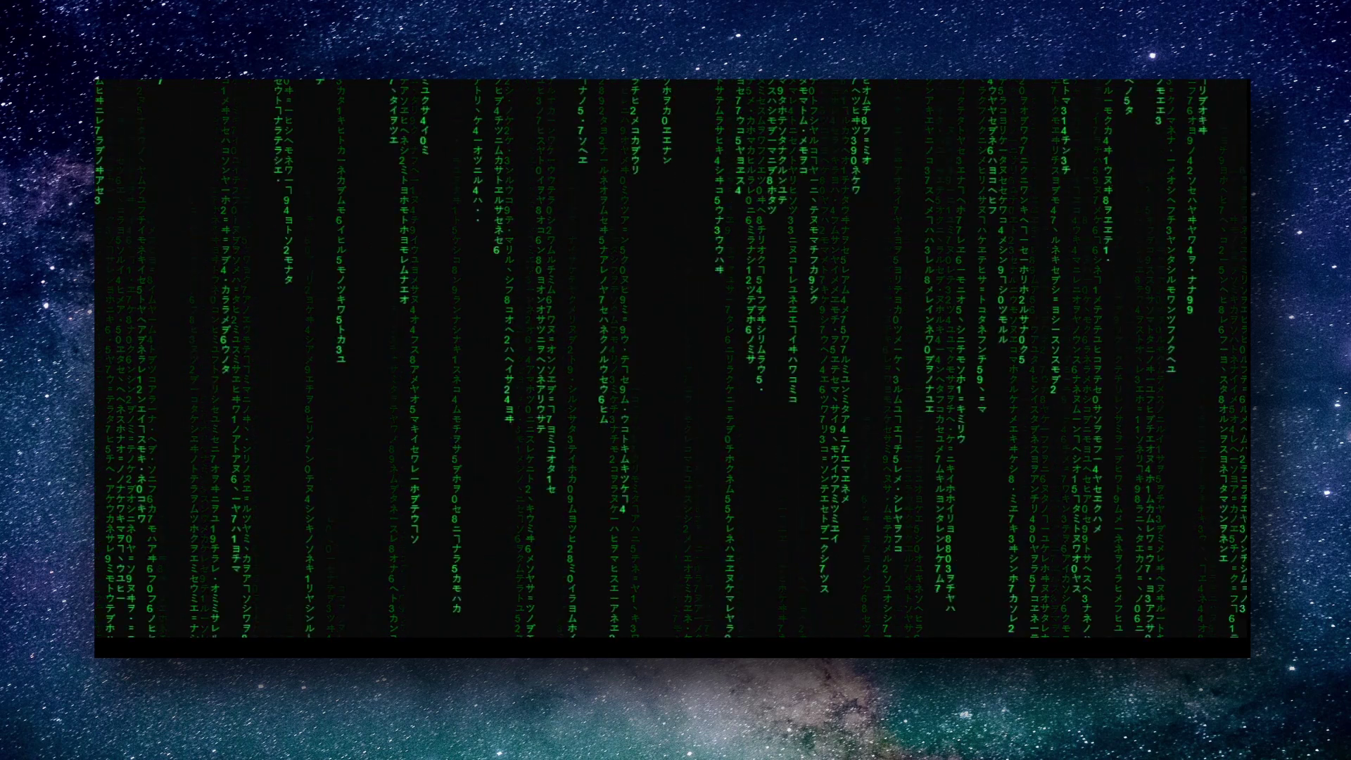
Select the blender application (version 3.4.1.0, 199 MB) in its install folder
left_click(881, 305)
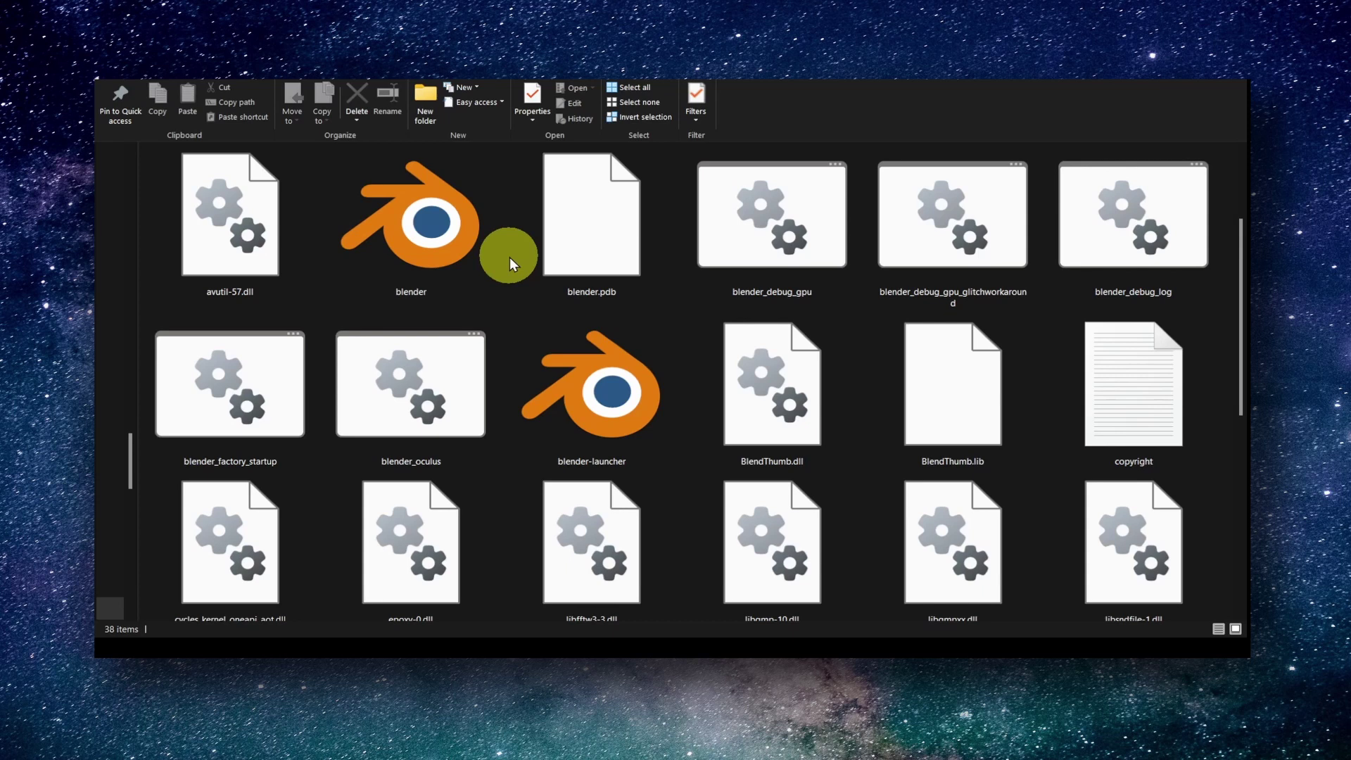
scroll(511, 264, "up", 2)
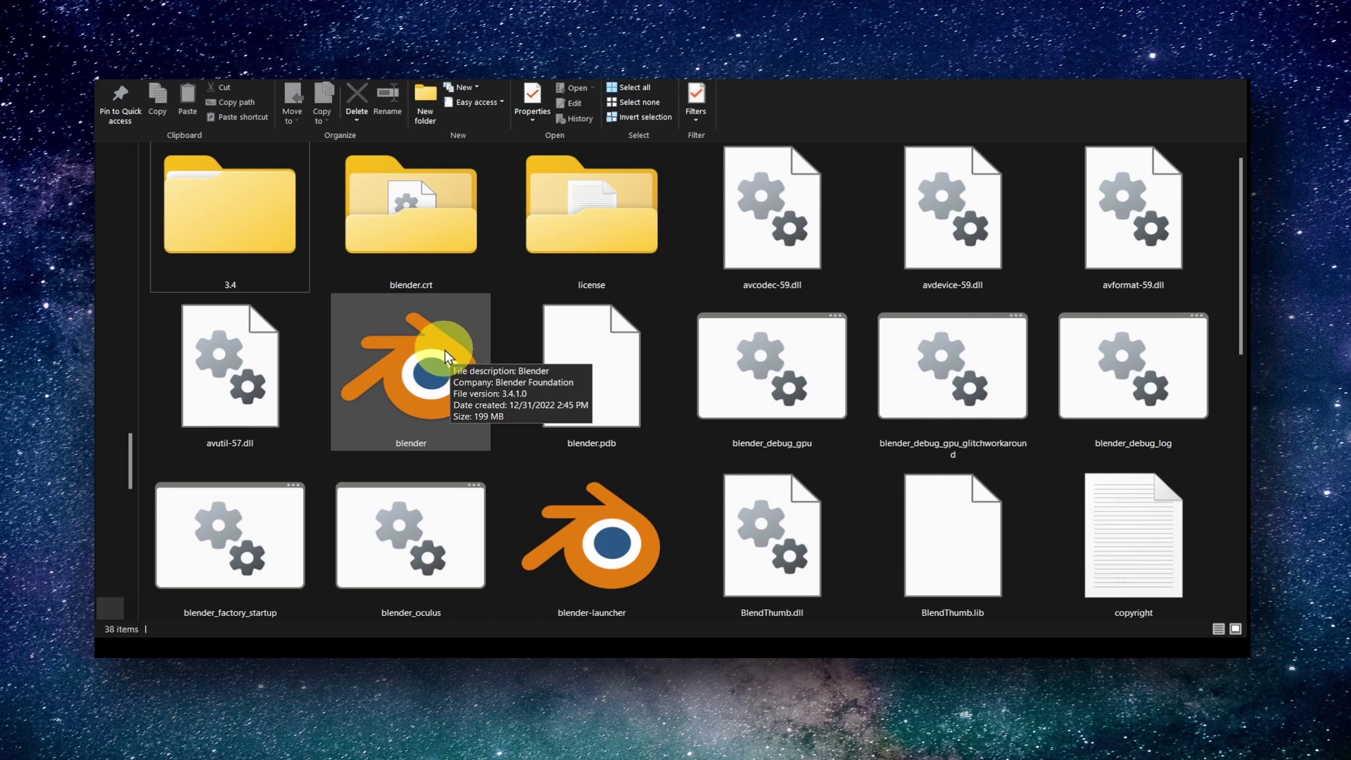
Give blender.exe compatibility settings: compatibility mode off, run as administrator, application-handled DPI scaling
right_click(444, 348)
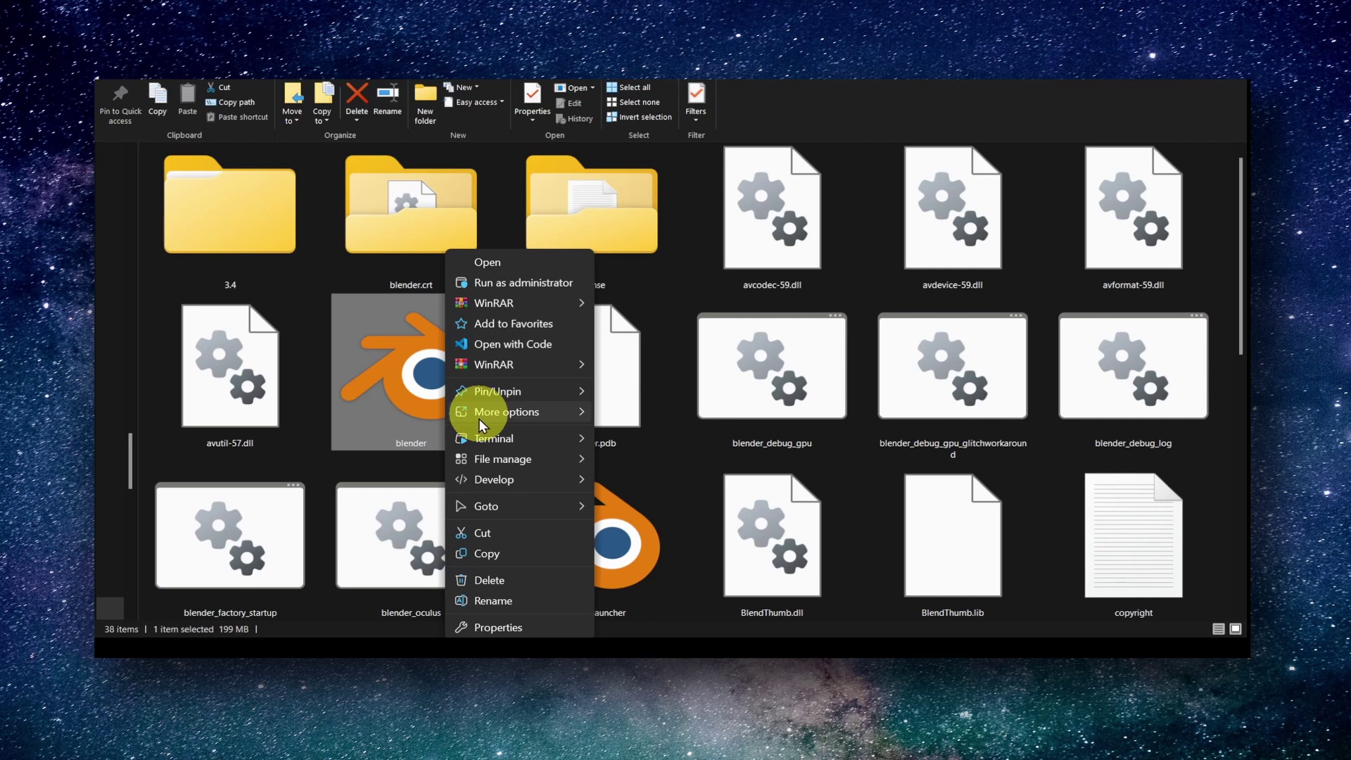
left_click(496, 627)
mouse_move(608, 248)
left_mouse_down()
mouse_move(635, 229)
mouse_move(663, 157)
left_mouse_up()
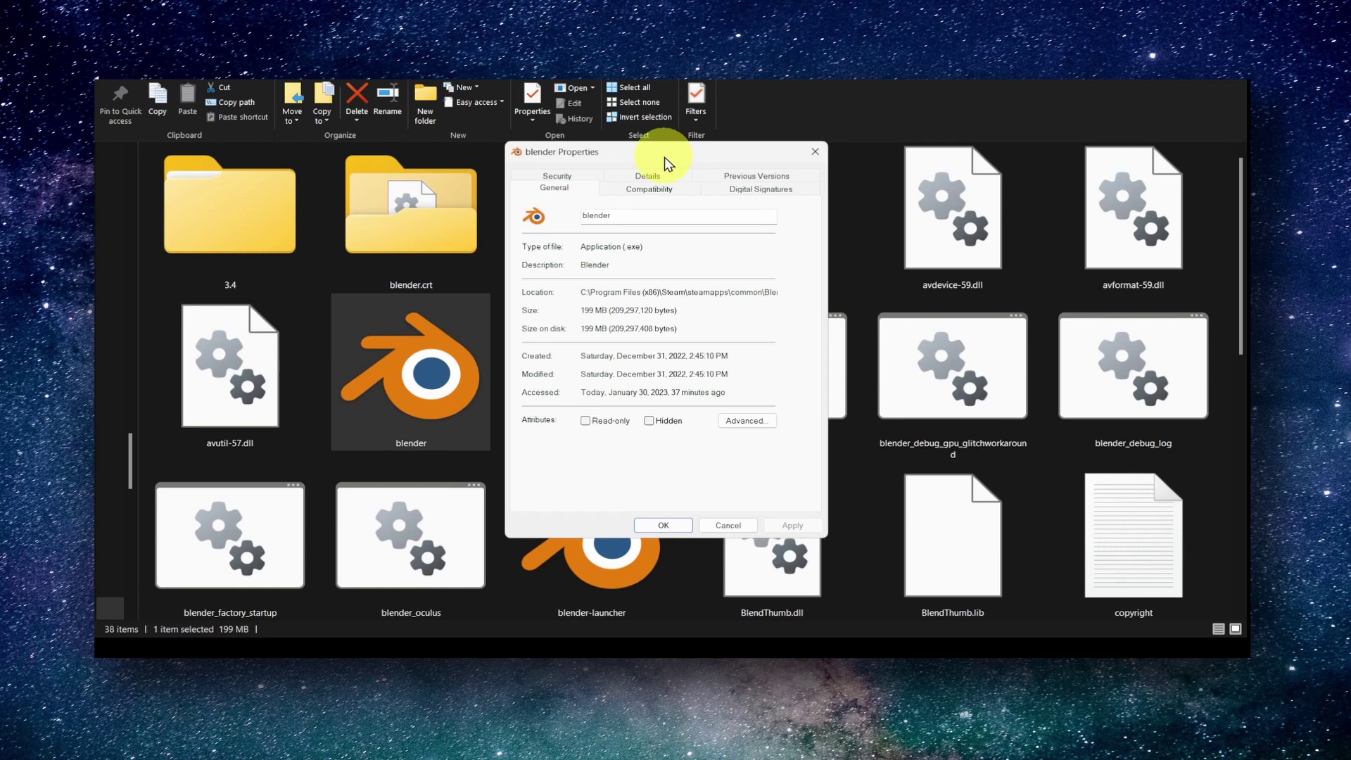
left_click(656, 200)
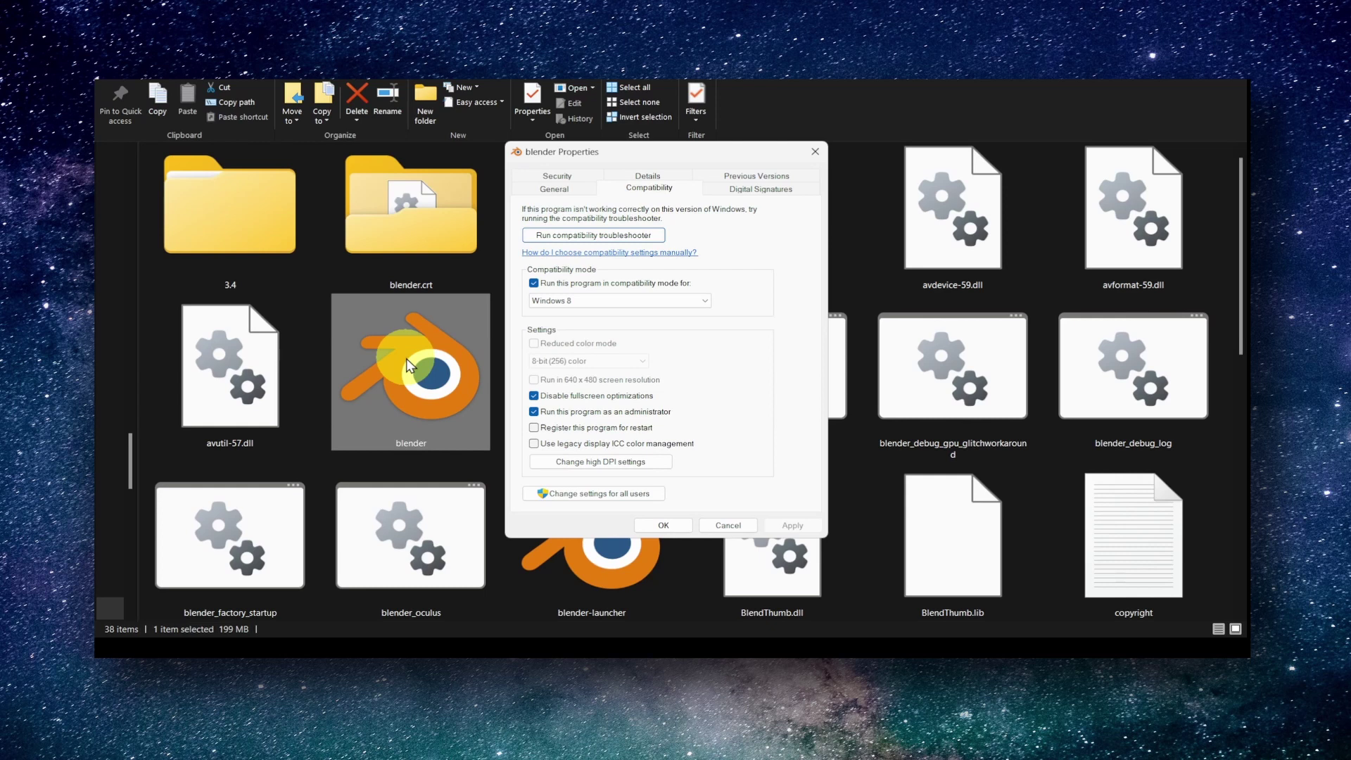
left_click(542, 285)
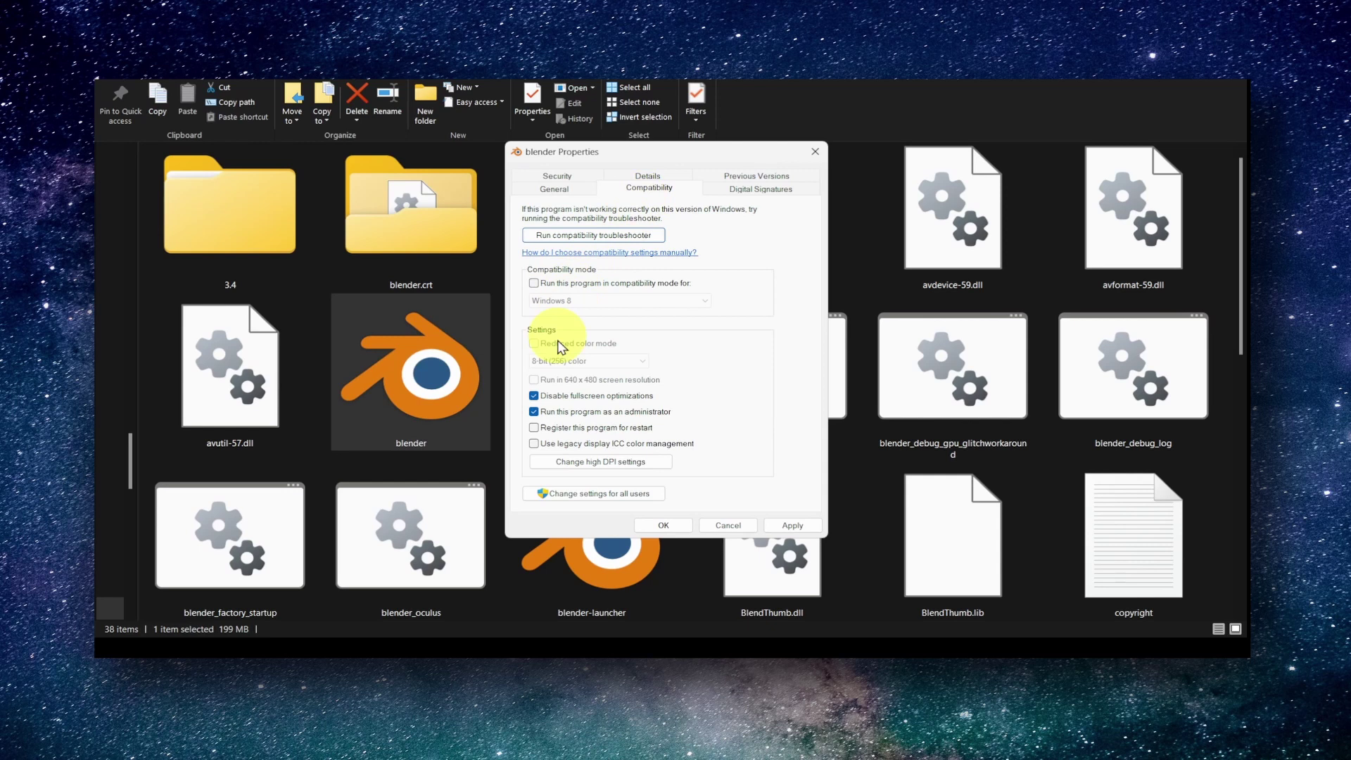
left_click(534, 412)
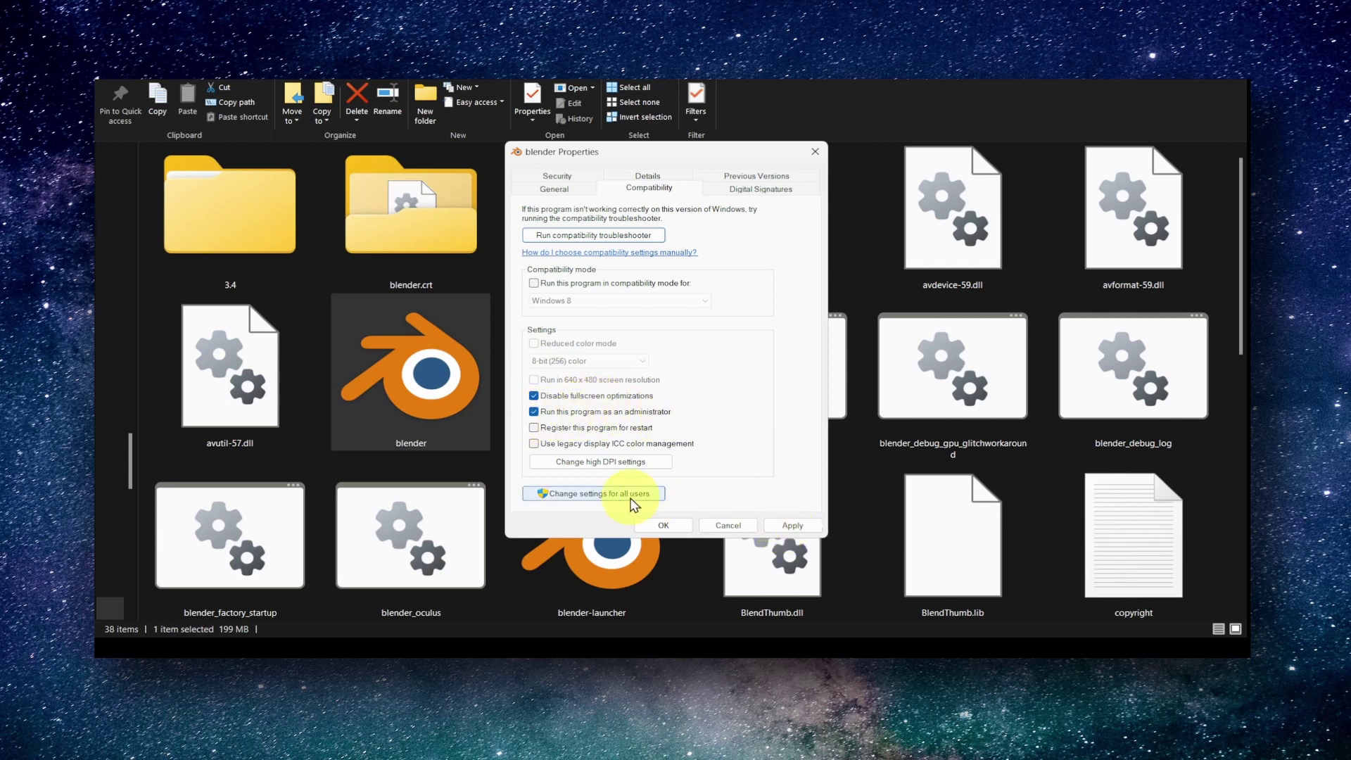
left_click(606, 469)
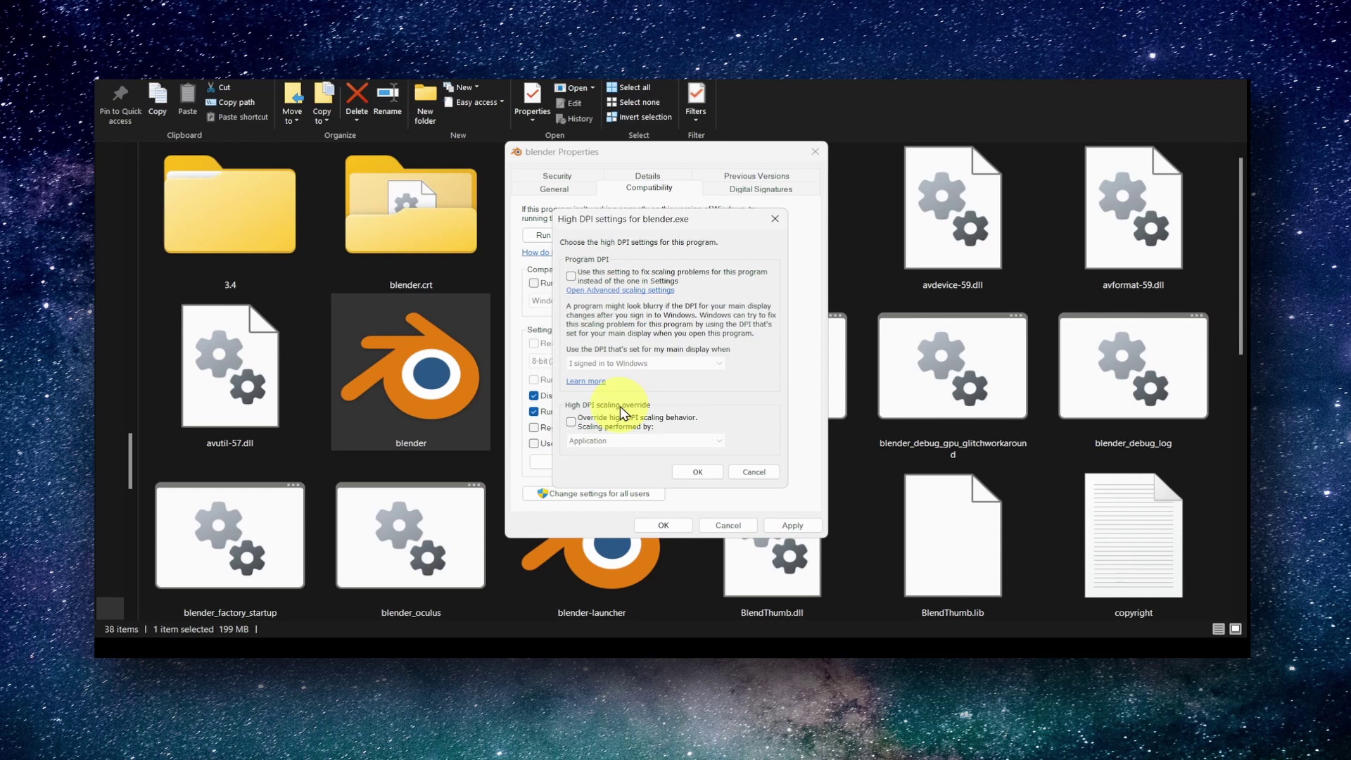
left_click(582, 421)
left_click(698, 472)
left_click(792, 525)
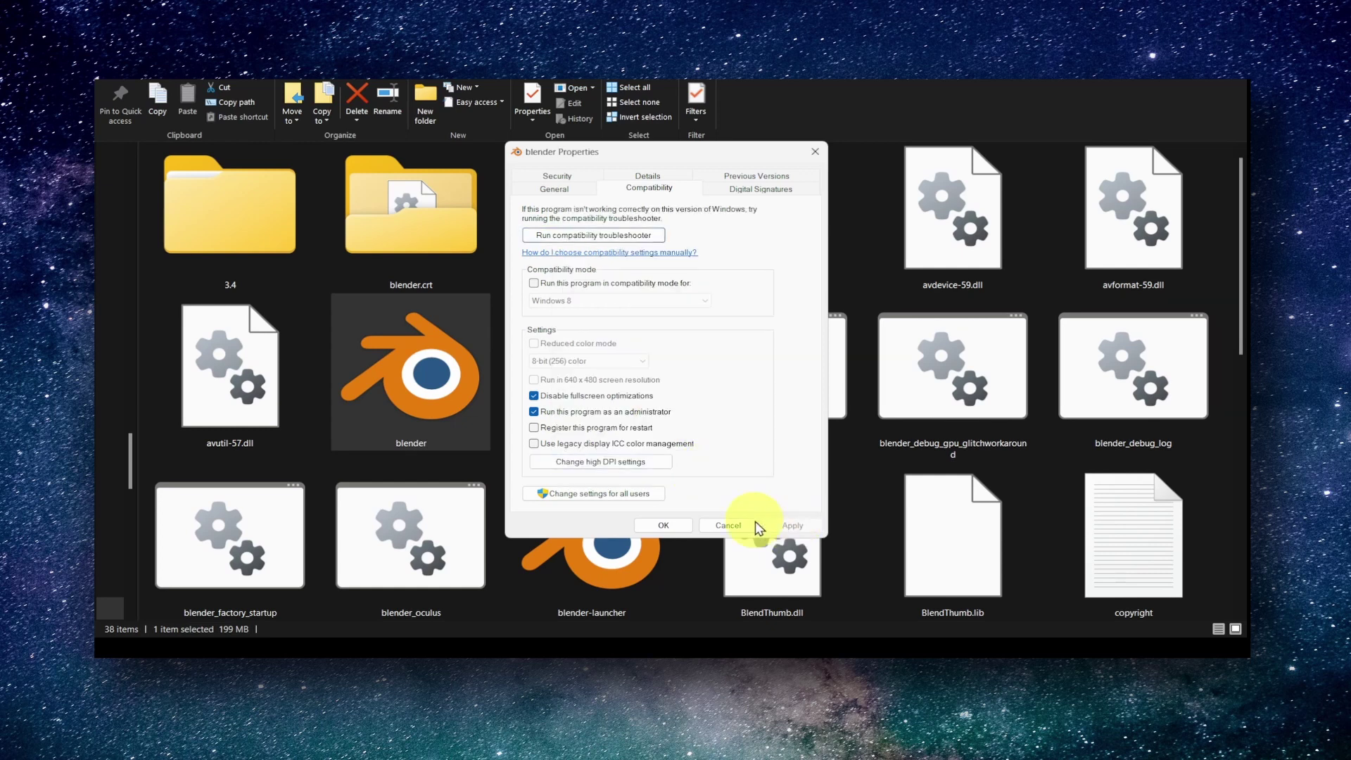
left_click(687, 522)
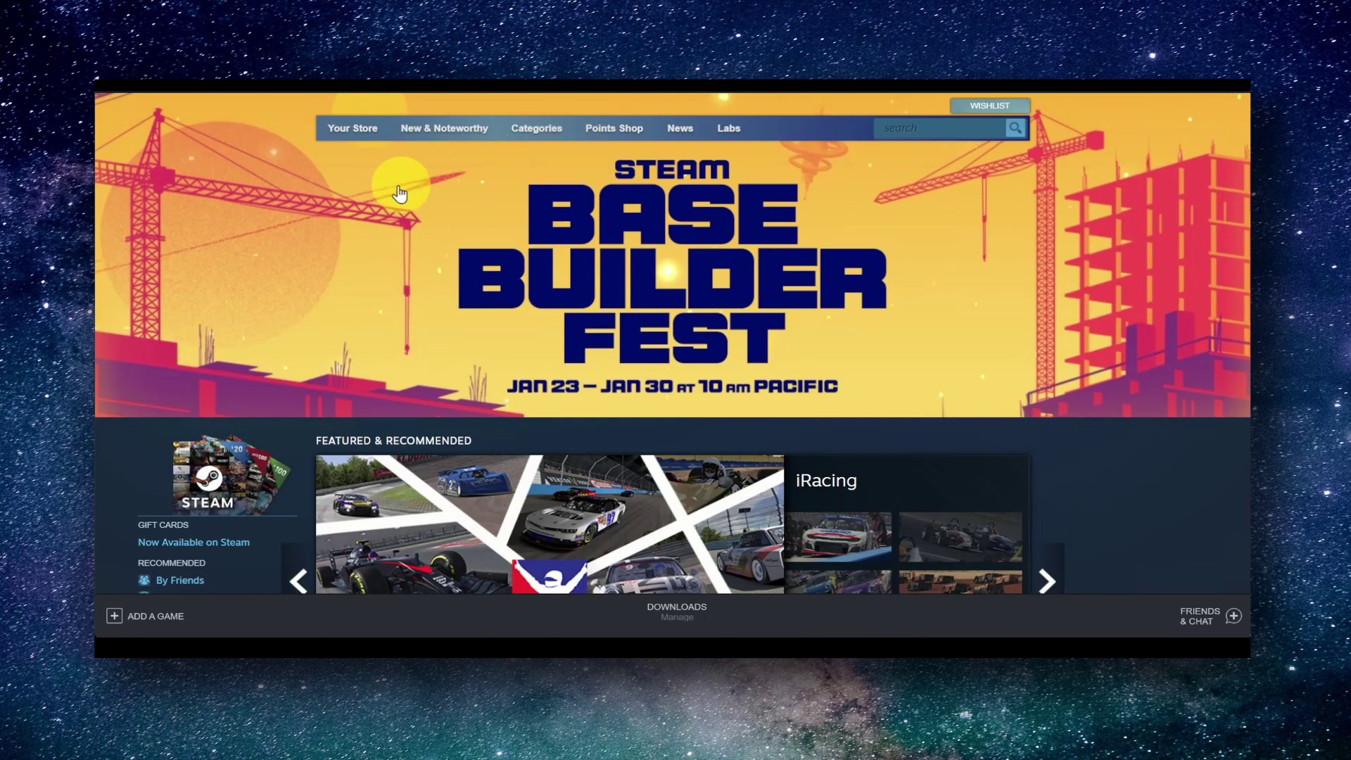
Show the Local Files page of Blender's Properties from the Steam library
left_click(238, 111)
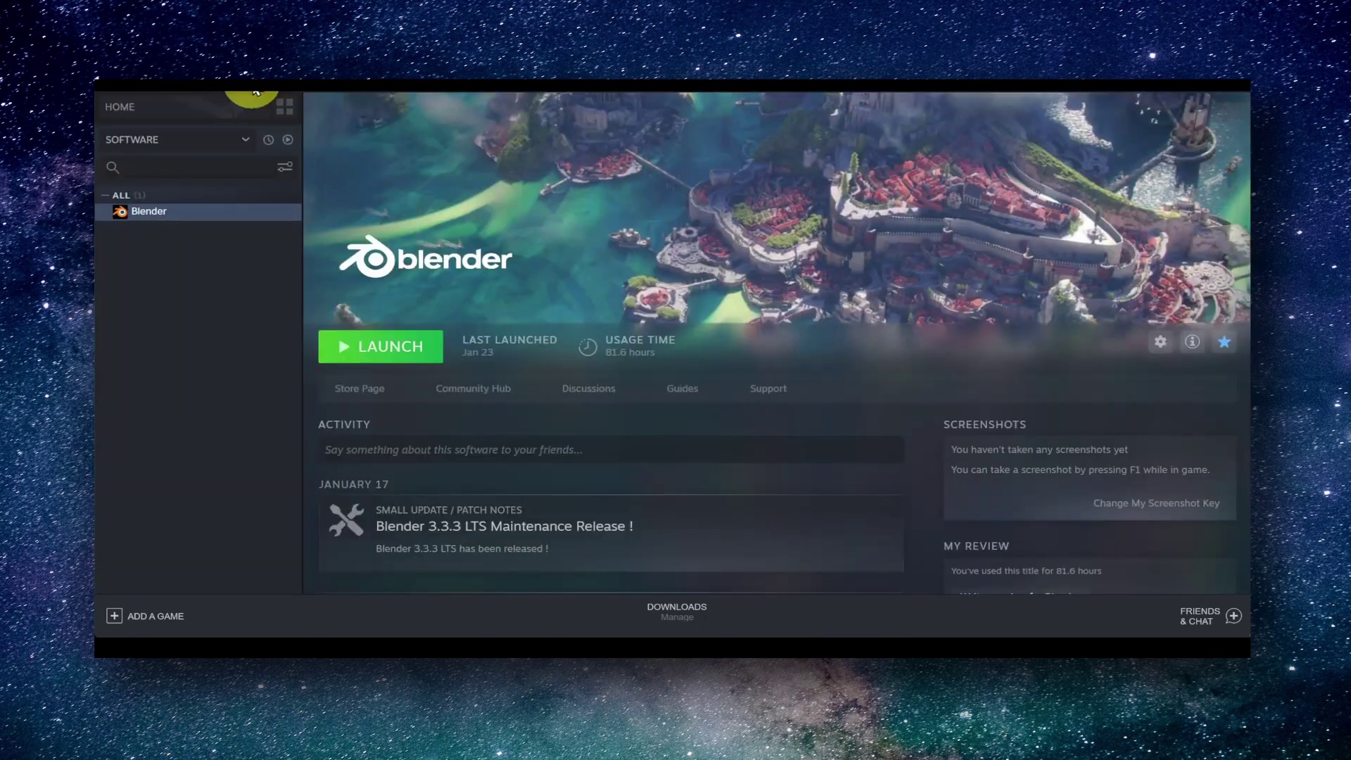
left_click(168, 225)
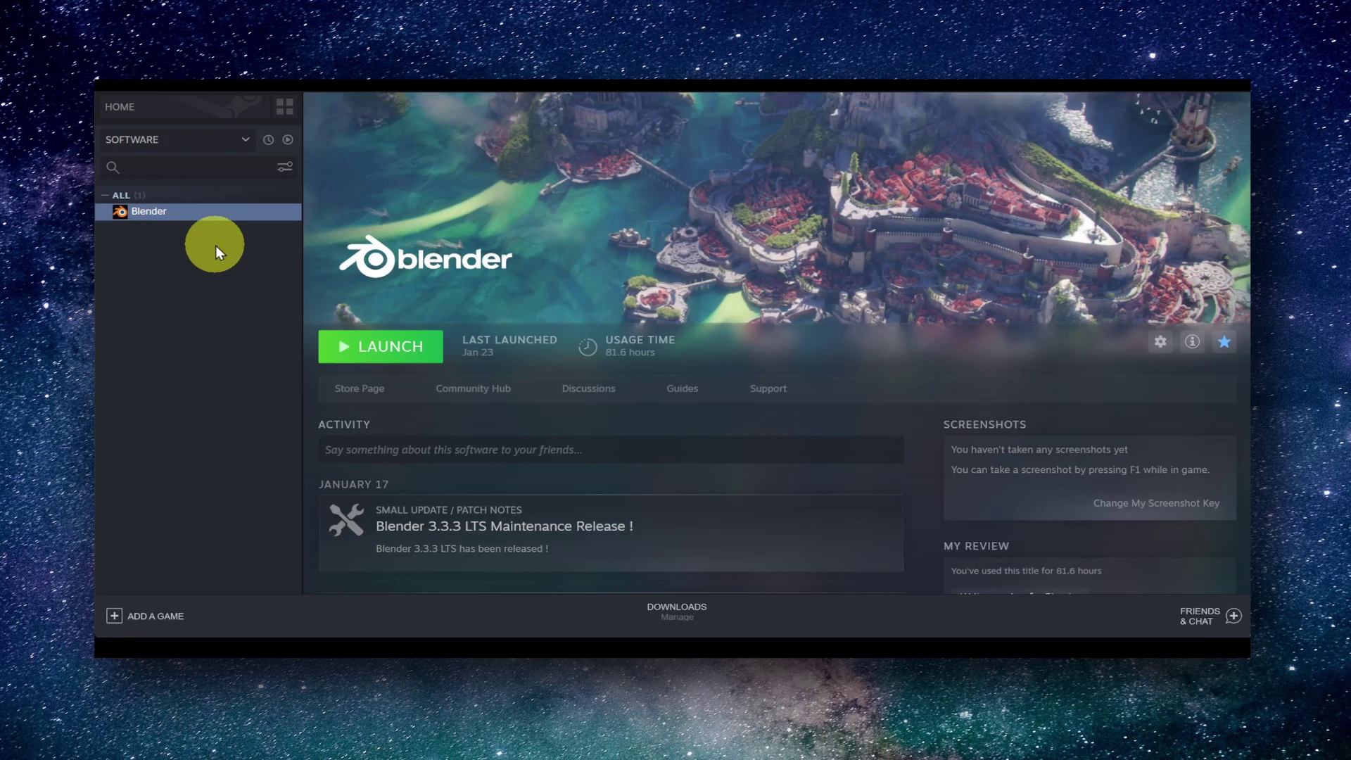
right_click(186, 217)
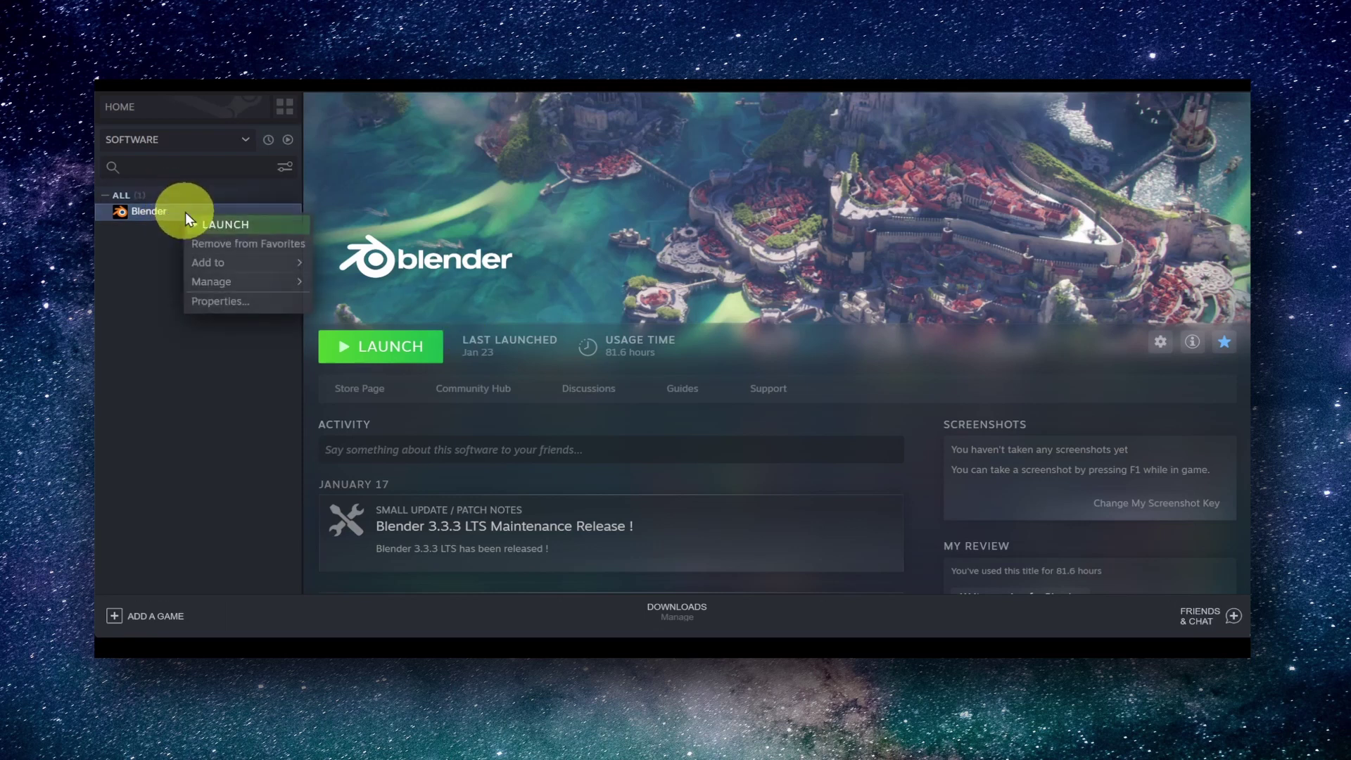
left_click(228, 302)
left_click(412, 264)
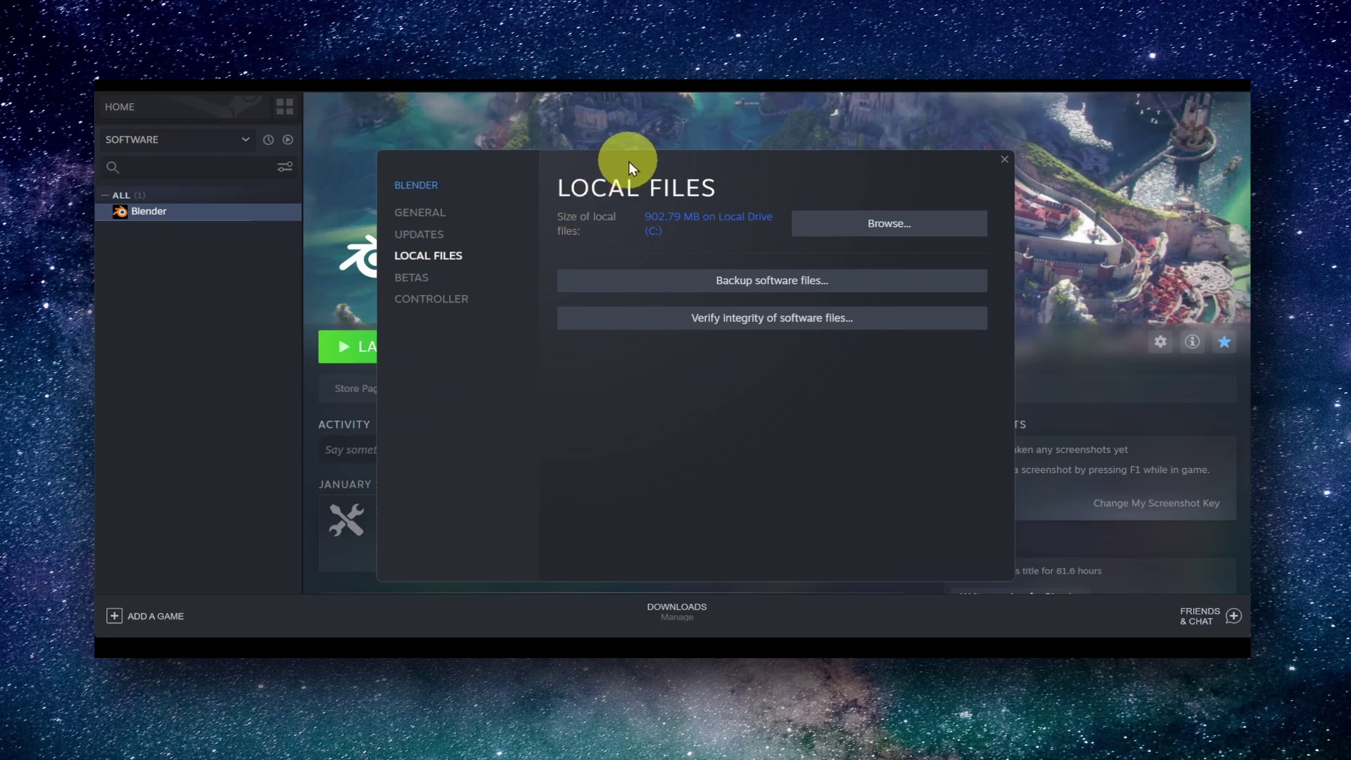
left_click_drag(628, 161, 603, 151)
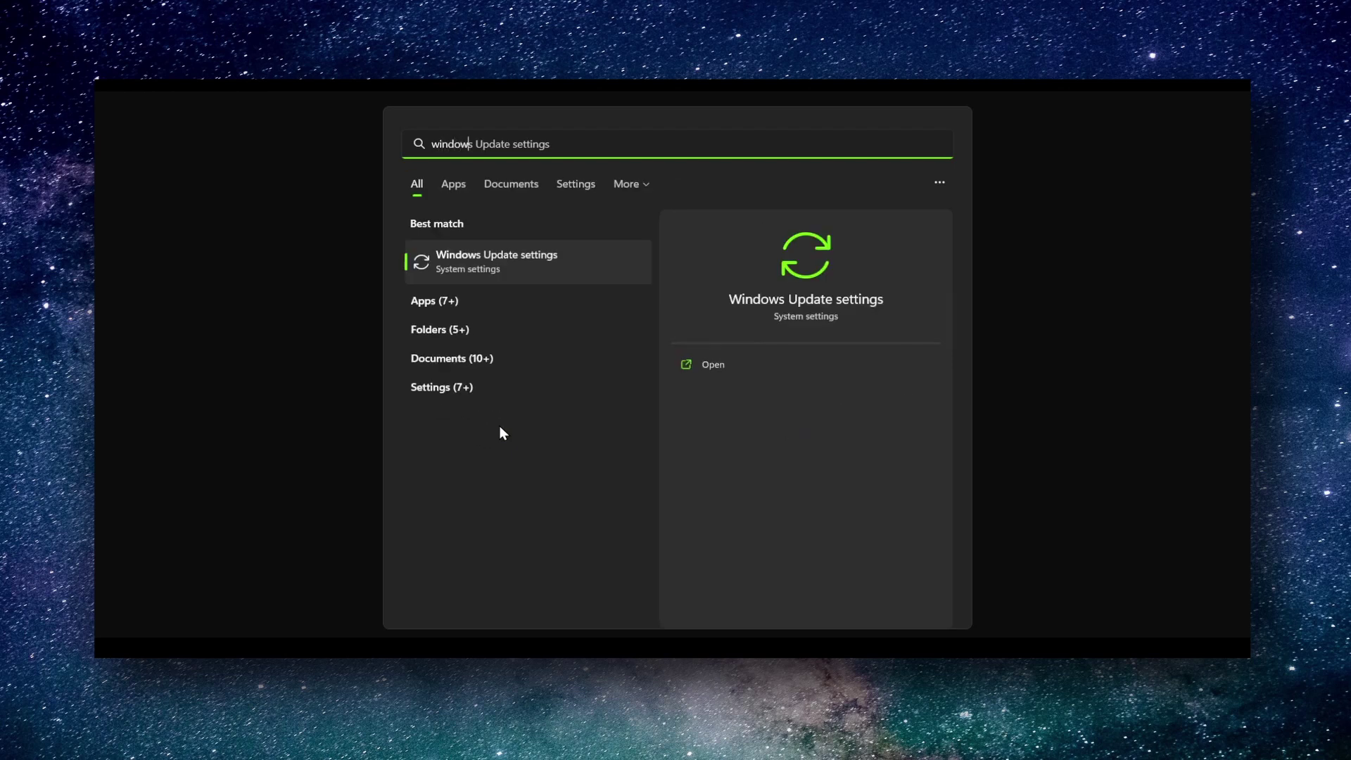
type("uuddd")
Correct the mistyped Start search and open the Windows Update settings result
key("BackSpace")
key("BackSpace")
key("BackSpace")
type("d")
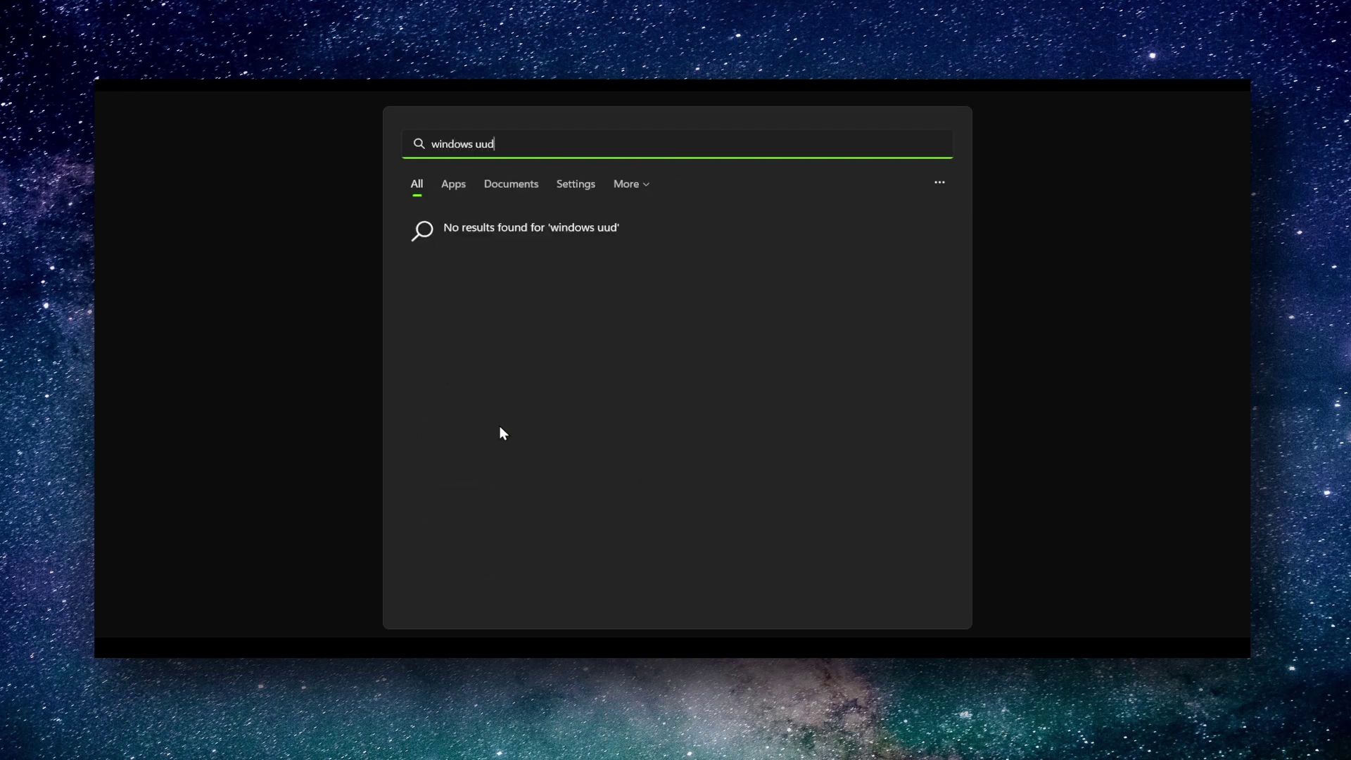
key("BackSpace")
key("BackSpace")
type("dates")
key("BackSpace")
key("BackSpace")
key("BackSpace")
left_click(489, 256)
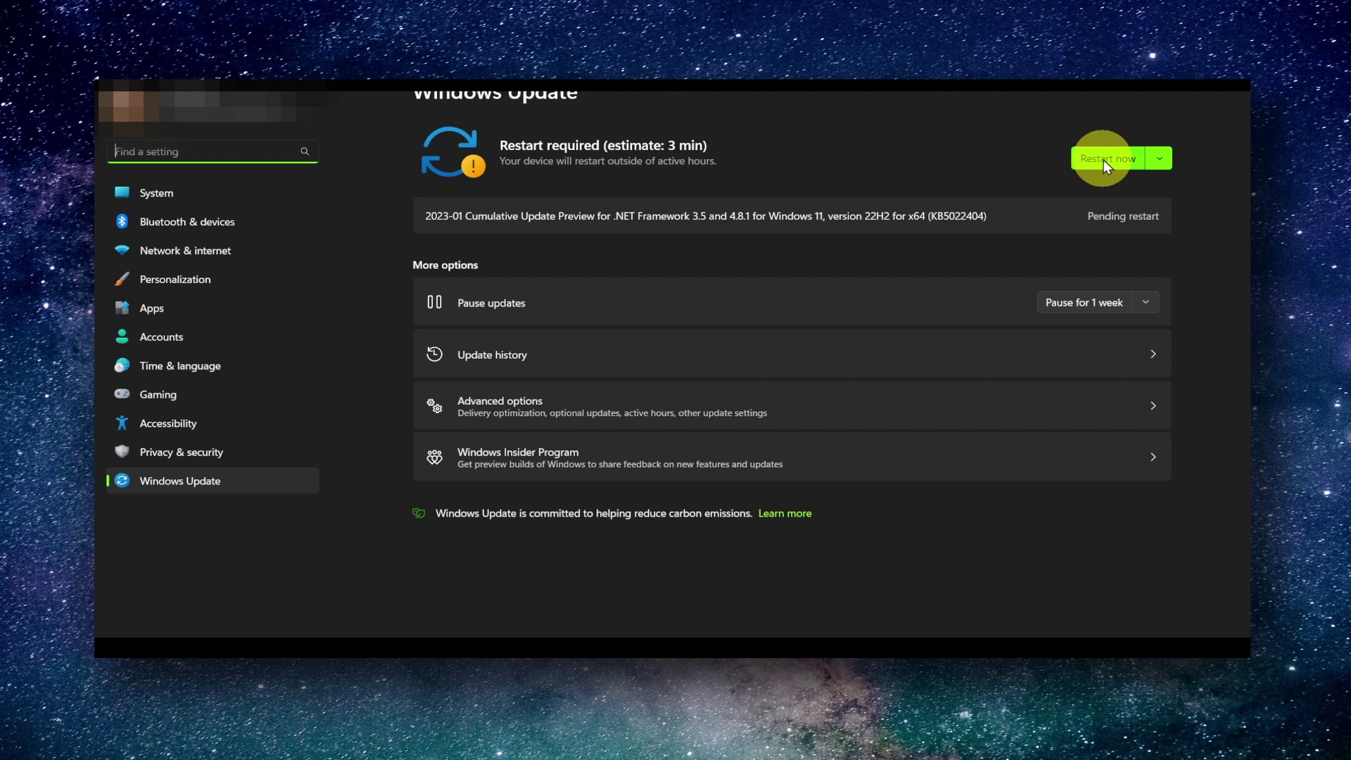
Check the Intel system and HP monitor driver updates under Advanced options > Optional updates
left_click(598, 403)
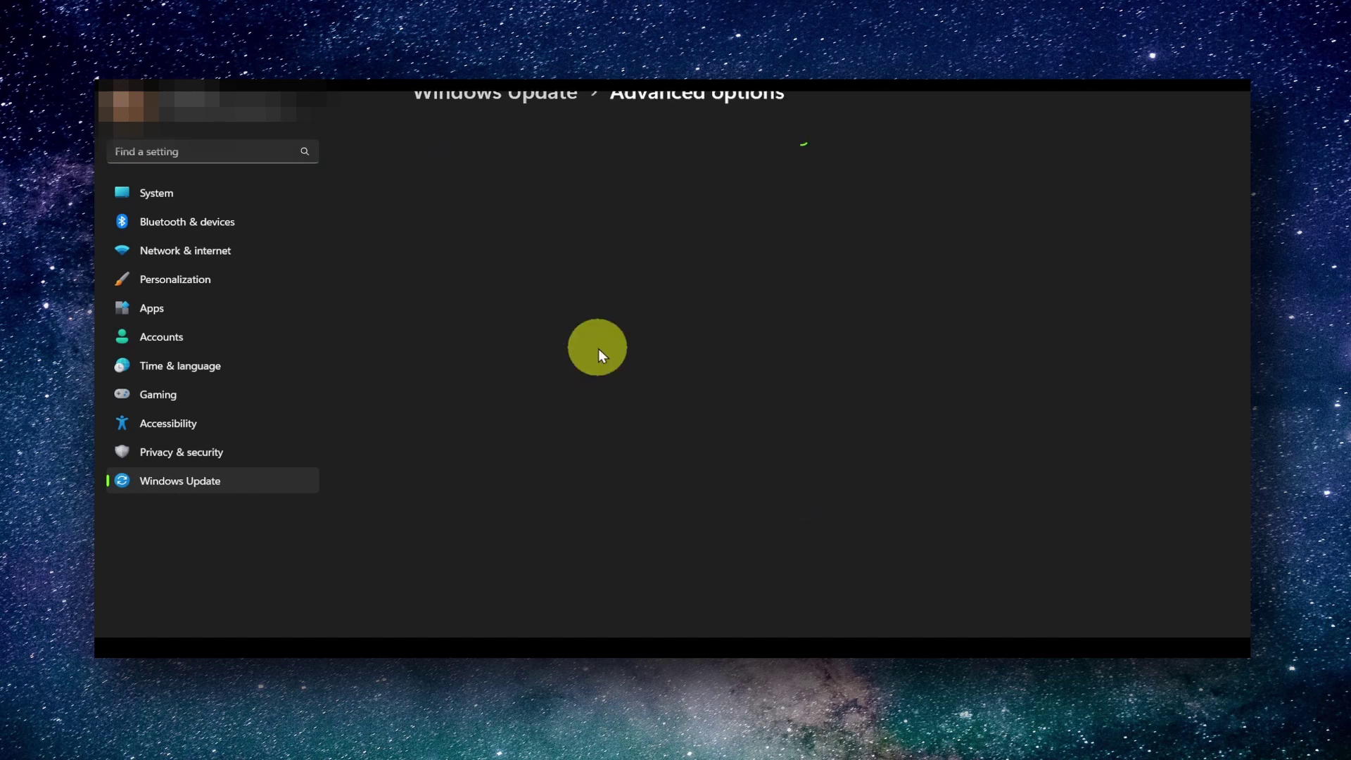
scroll(629, 317, "down", 1)
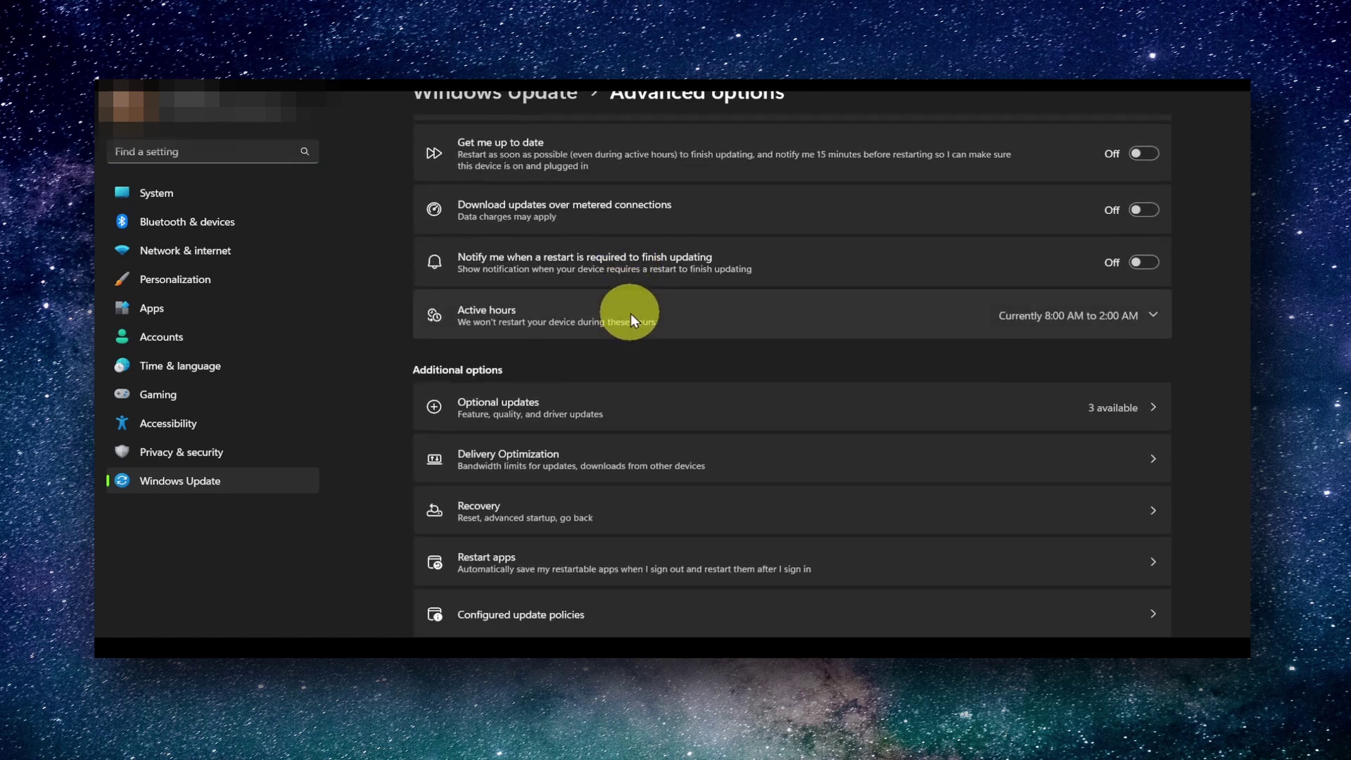
scroll(630, 314, "up", 1)
scroll(631, 314, "down", 1)
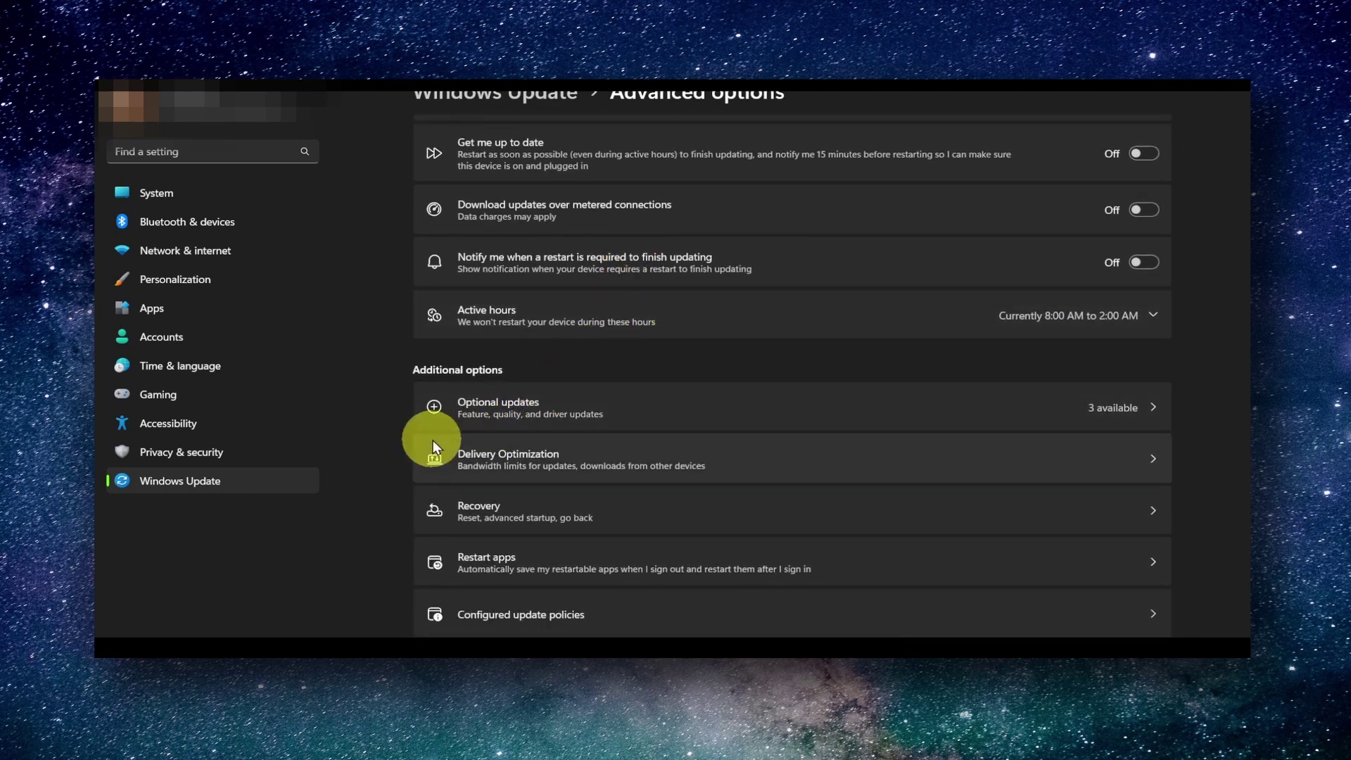
left_click(455, 411)
left_click(549, 155)
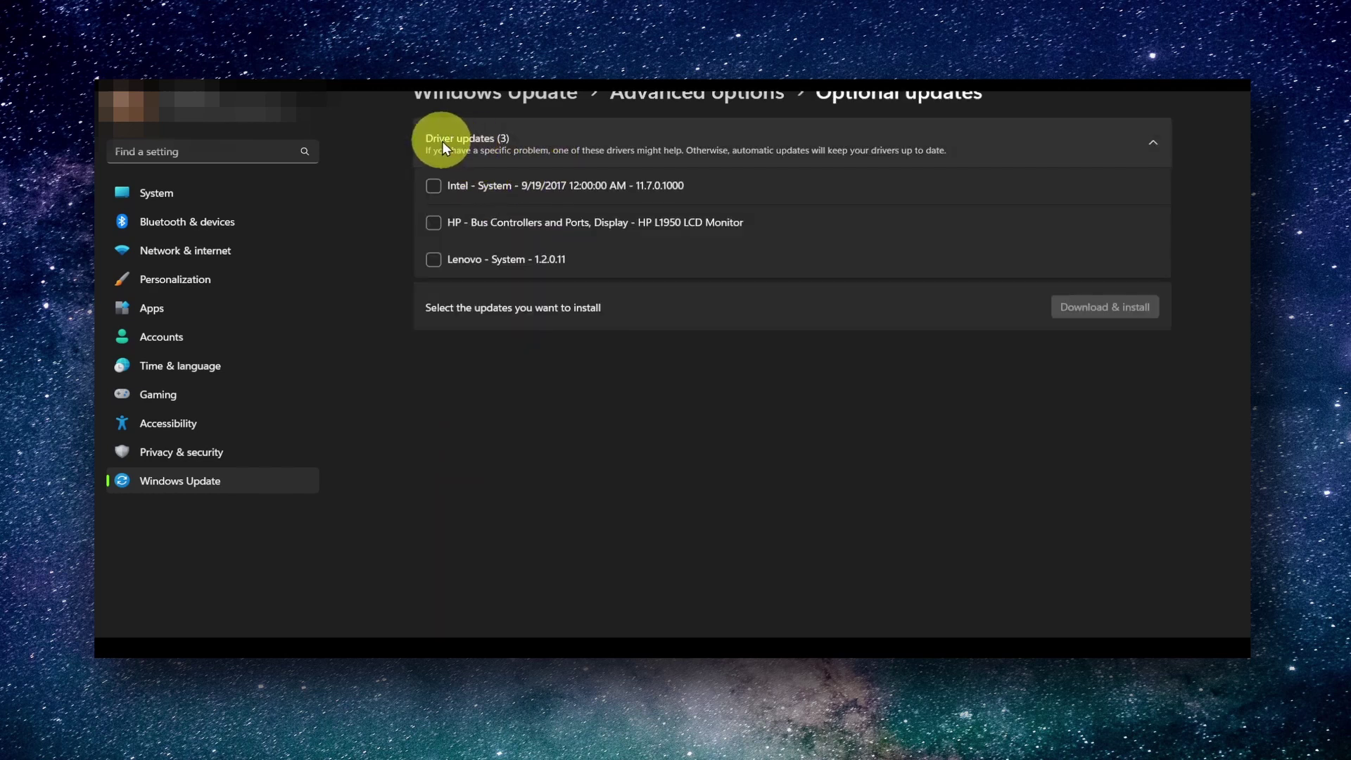
left_click(434, 186)
left_click(434, 223)
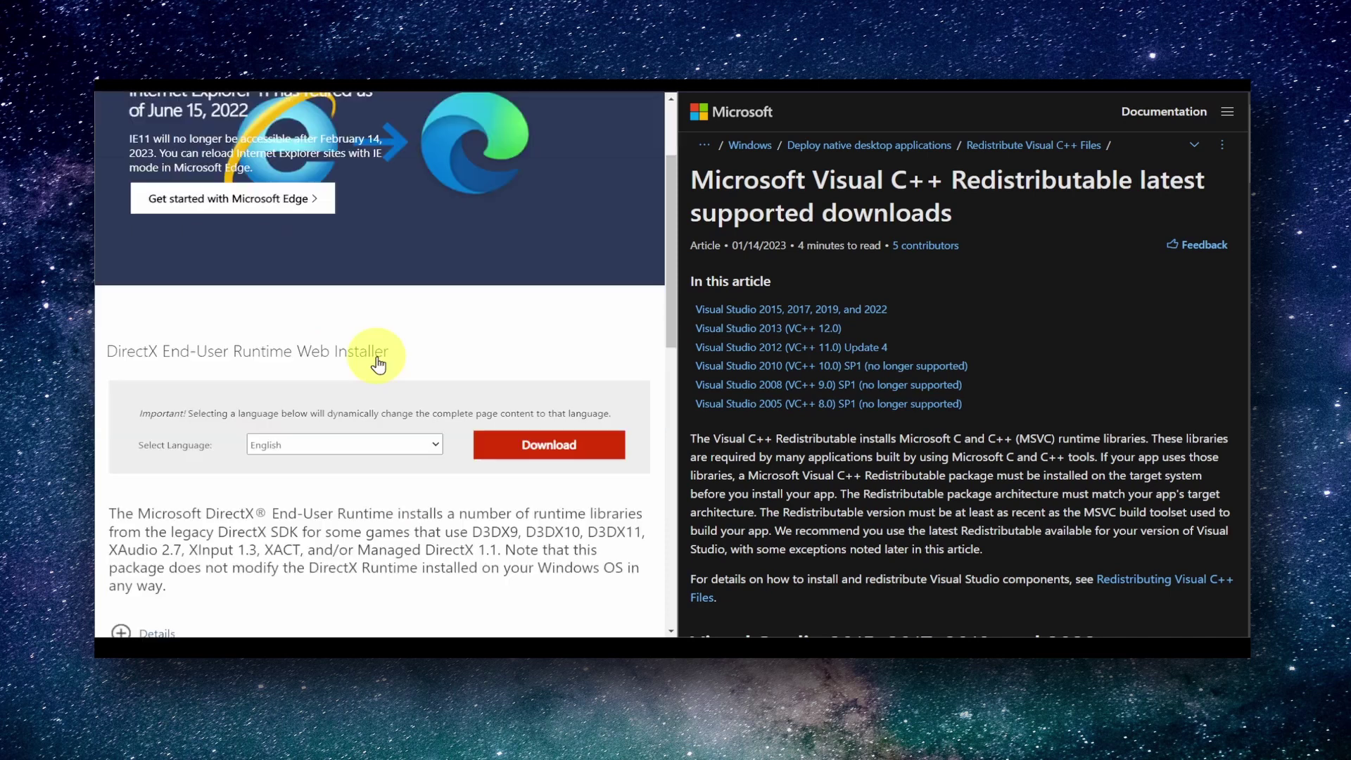
scroll(368, 355, "down", 2)
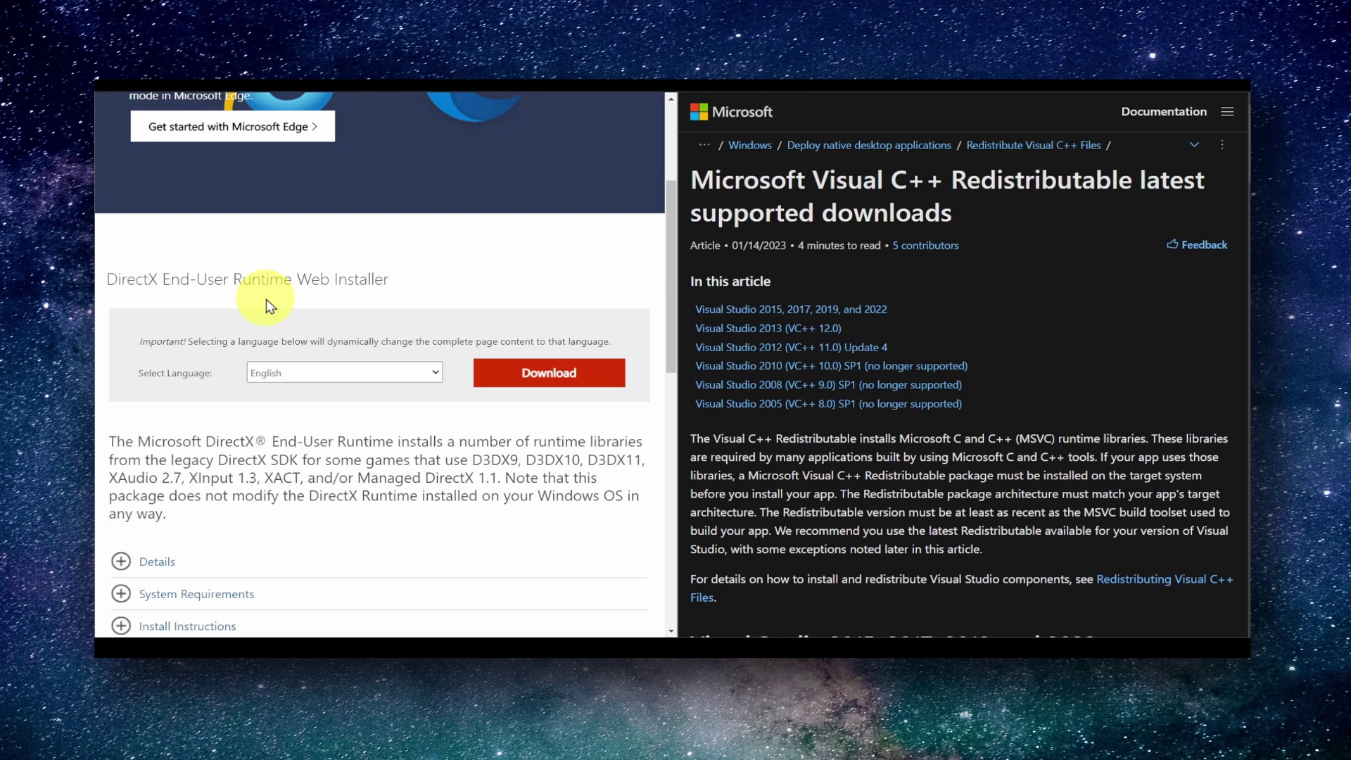
scroll(271, 305, "up", 2)
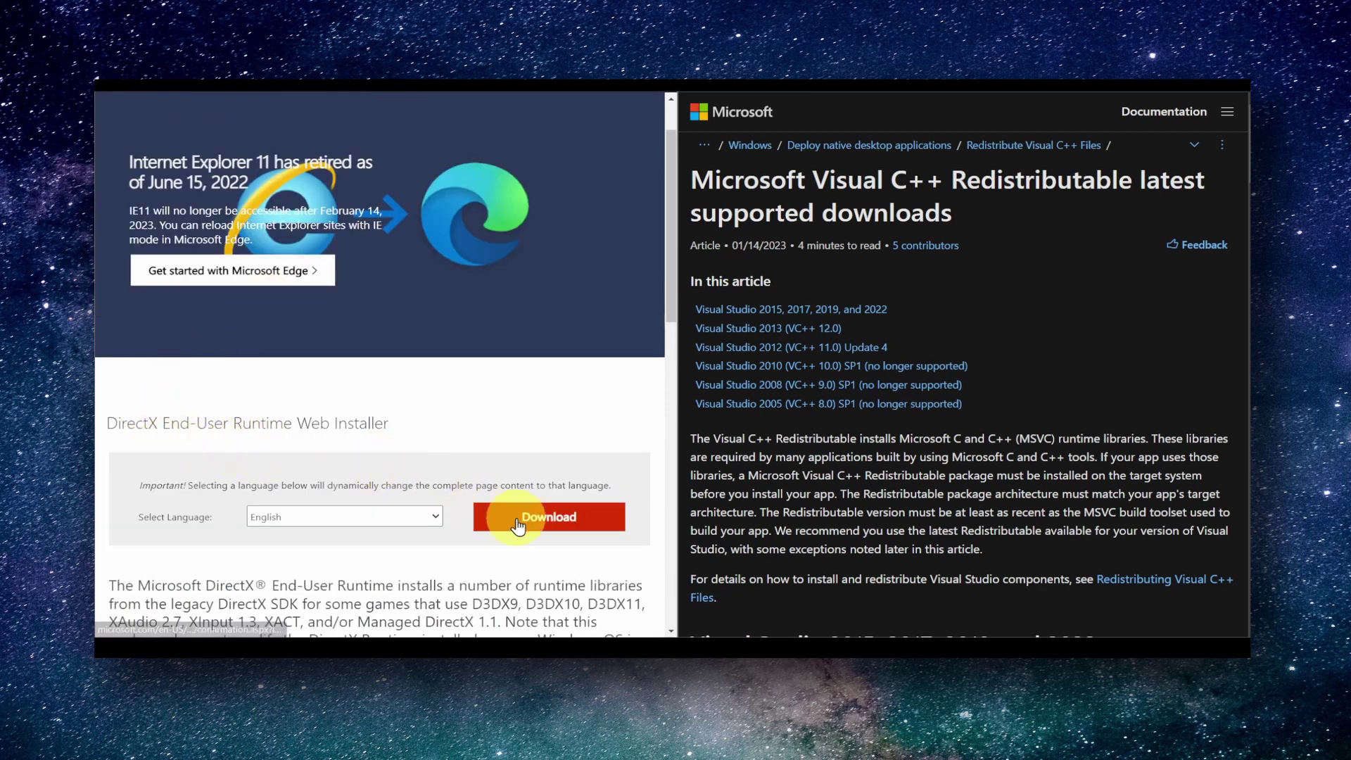
scroll(523, 506, "down", 1)
scroll(765, 376, "down", 3)
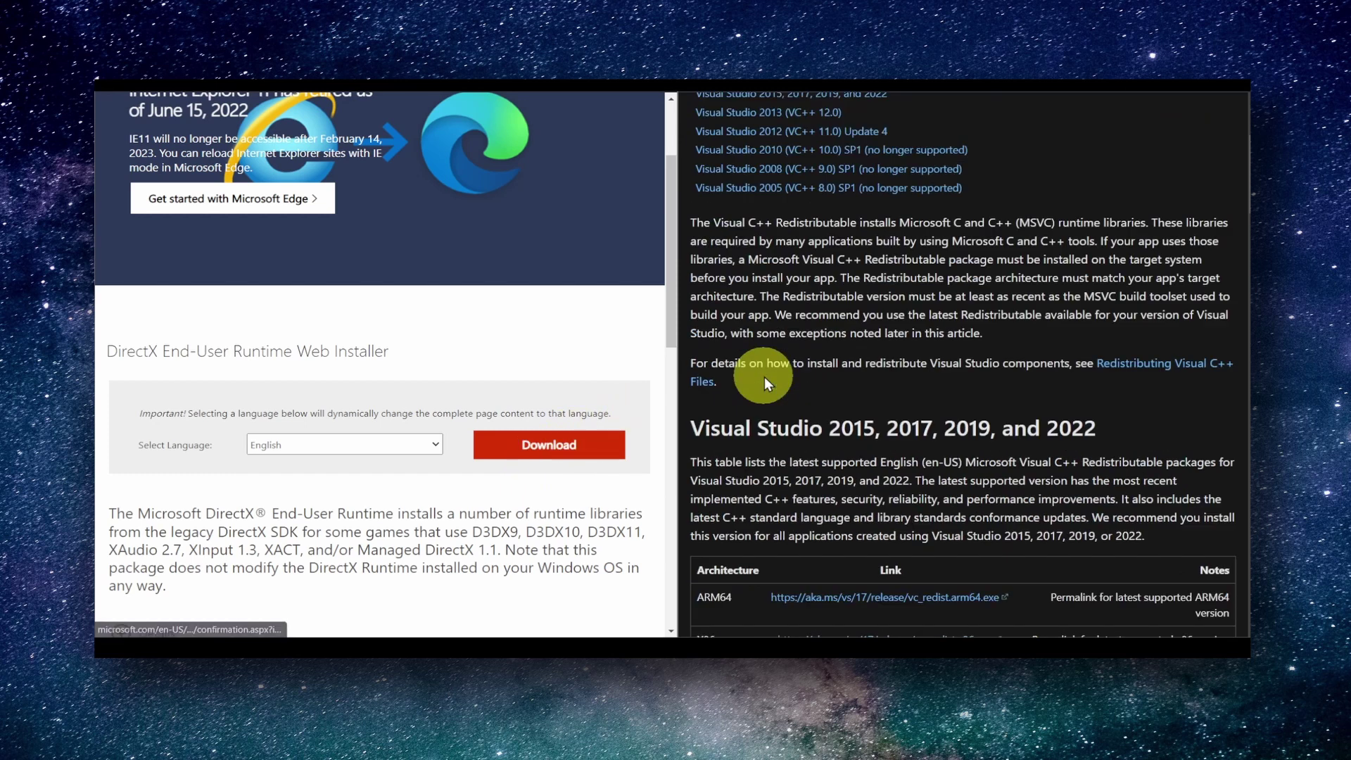
scroll(898, 204, "down", 2)
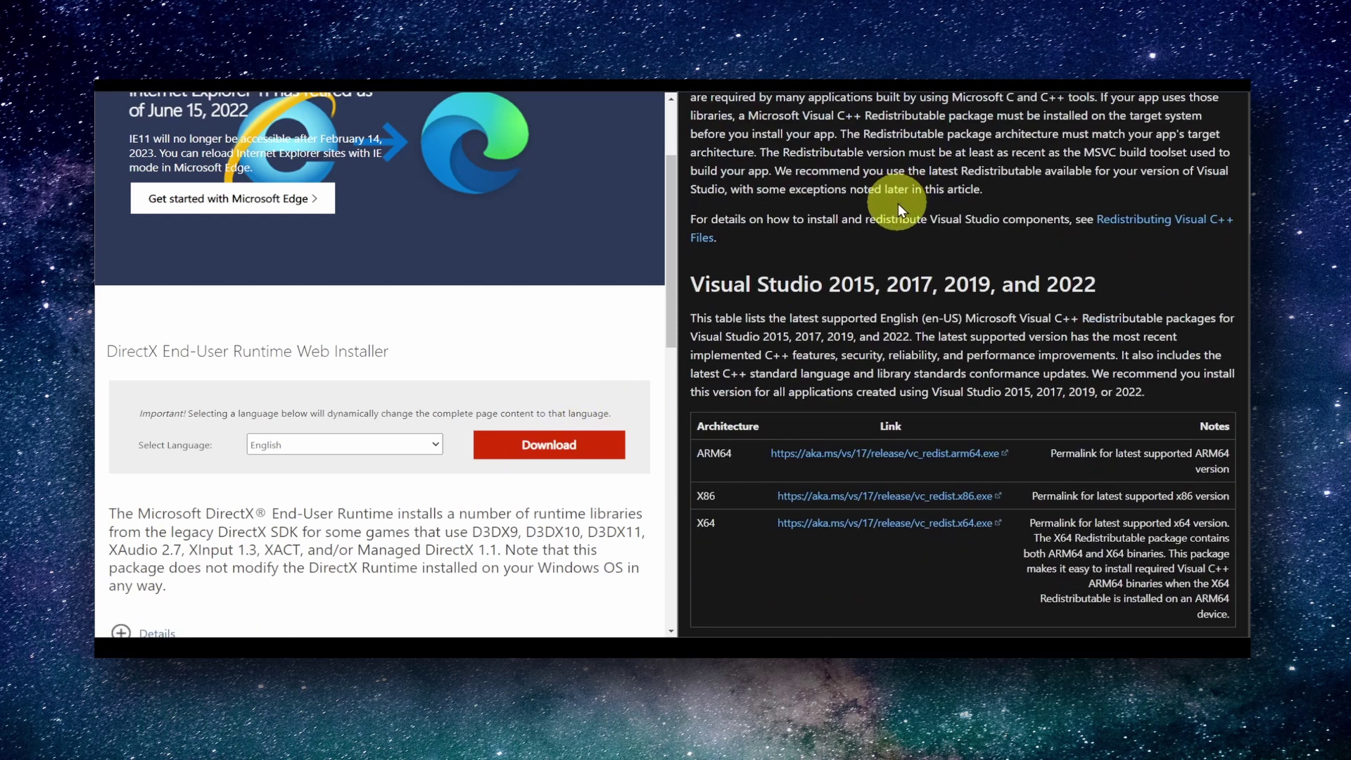
scroll(752, 328, "down", 2)
scroll(801, 382, "down", 1)
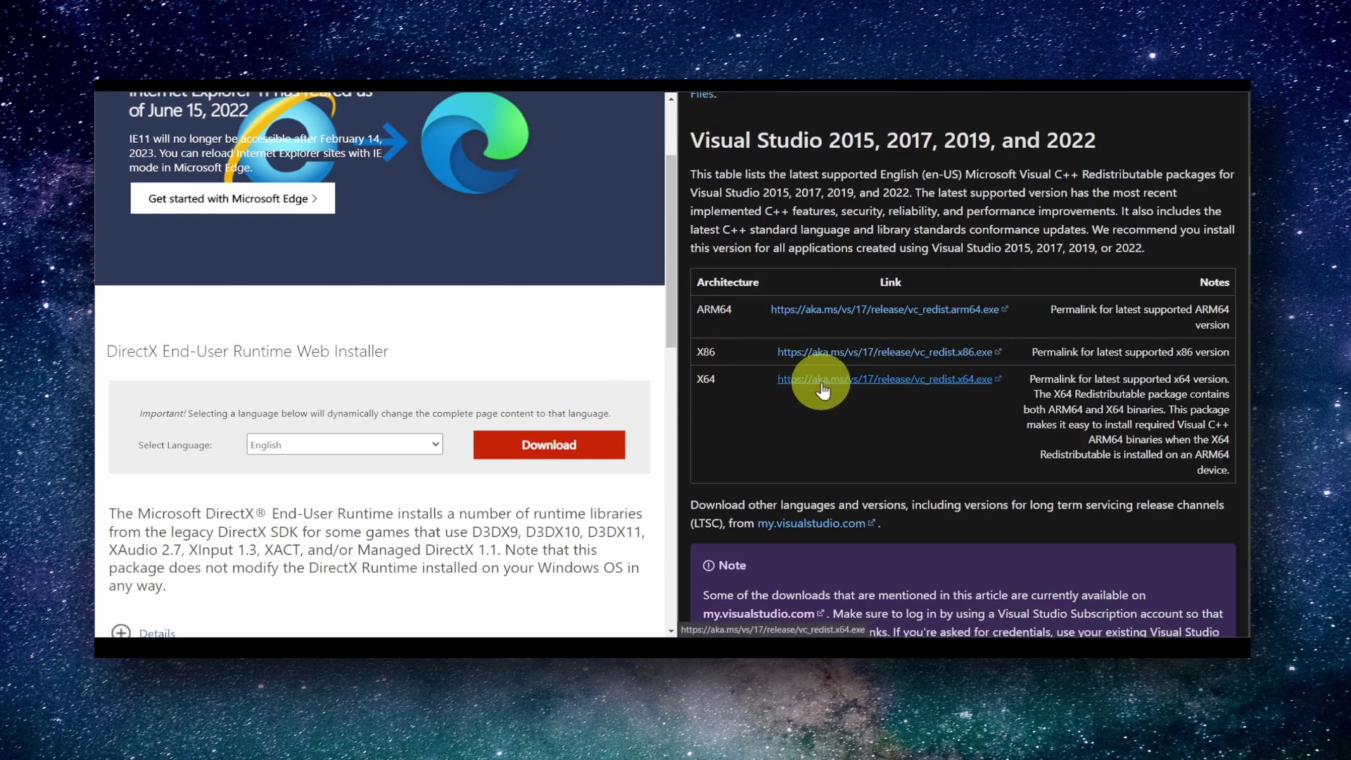
Download the x64 Visual C++ Redistributable from the Microsoft download page
left_click(882, 385)
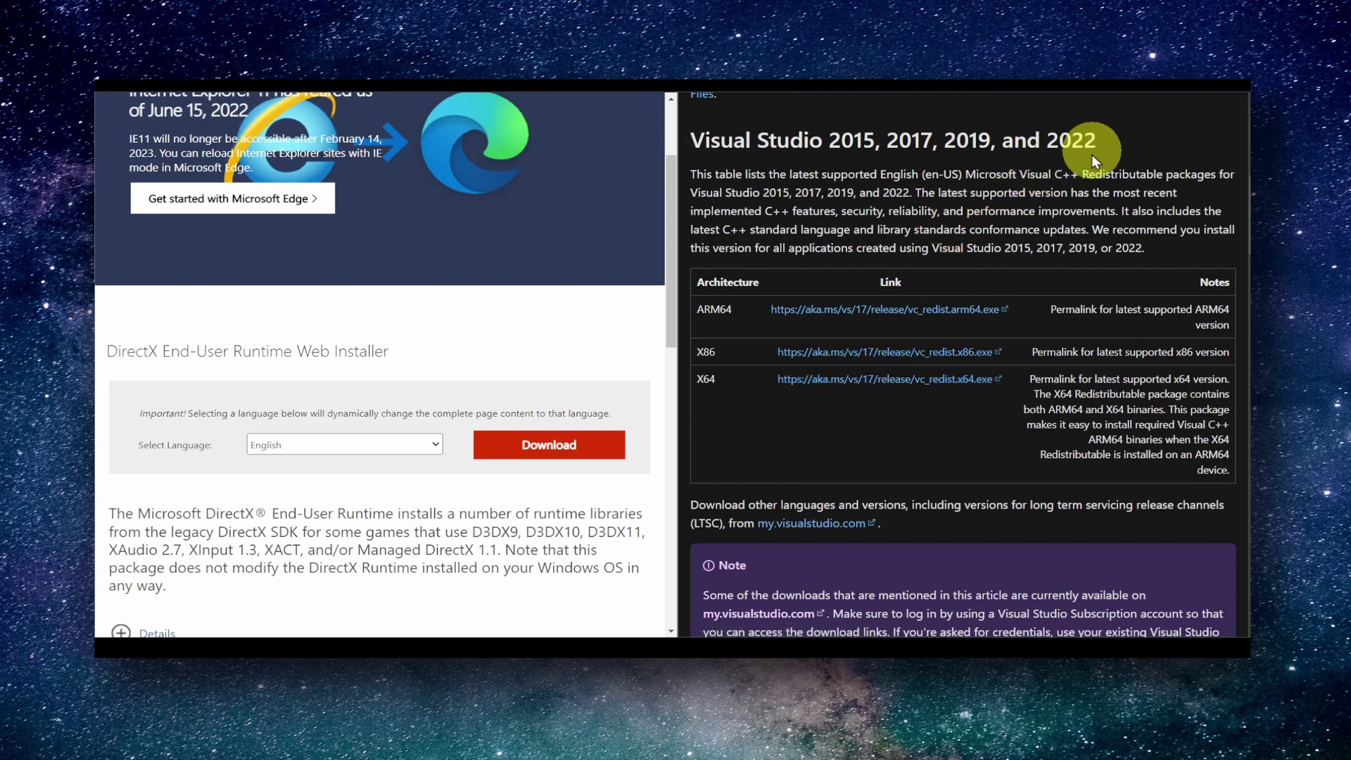
scroll(831, 384, "down", 1)
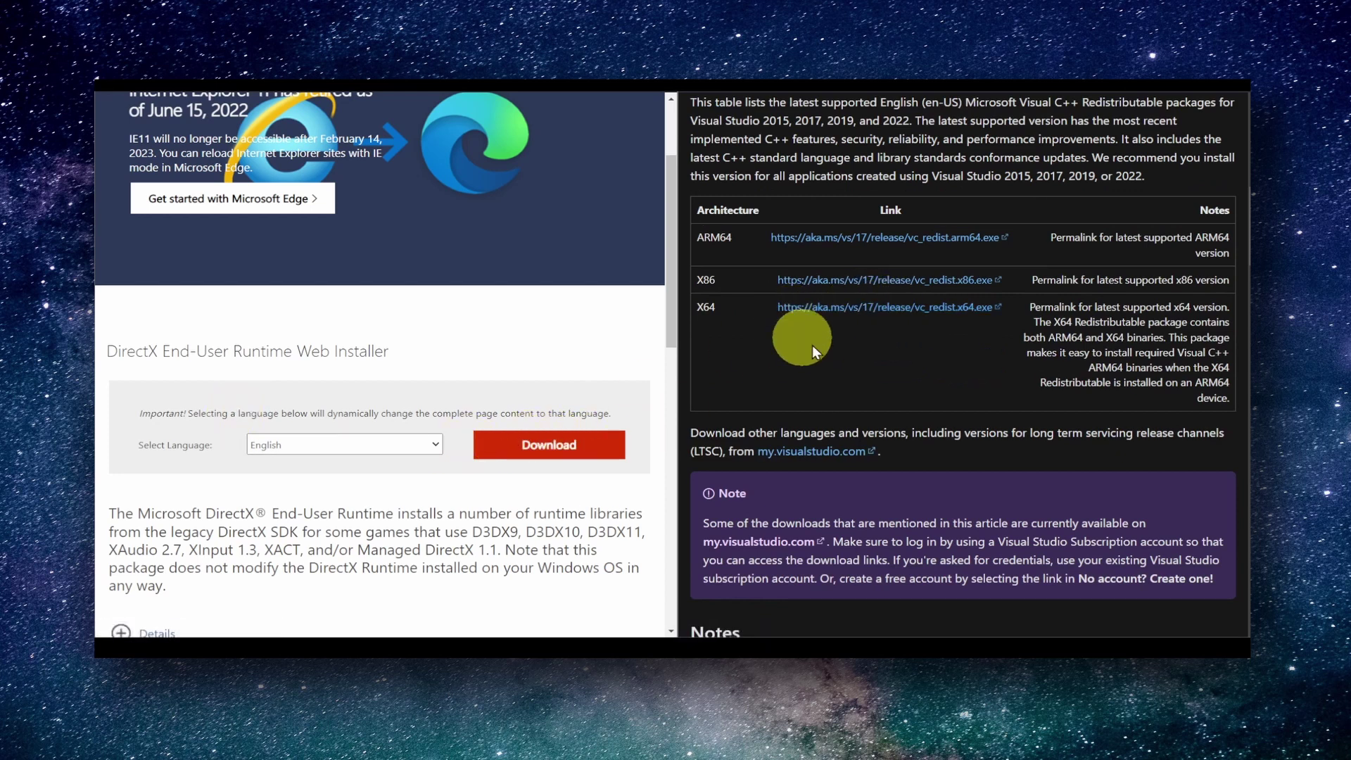
scroll(774, 345, "down", 3)
scroll(770, 317, "up", 3)
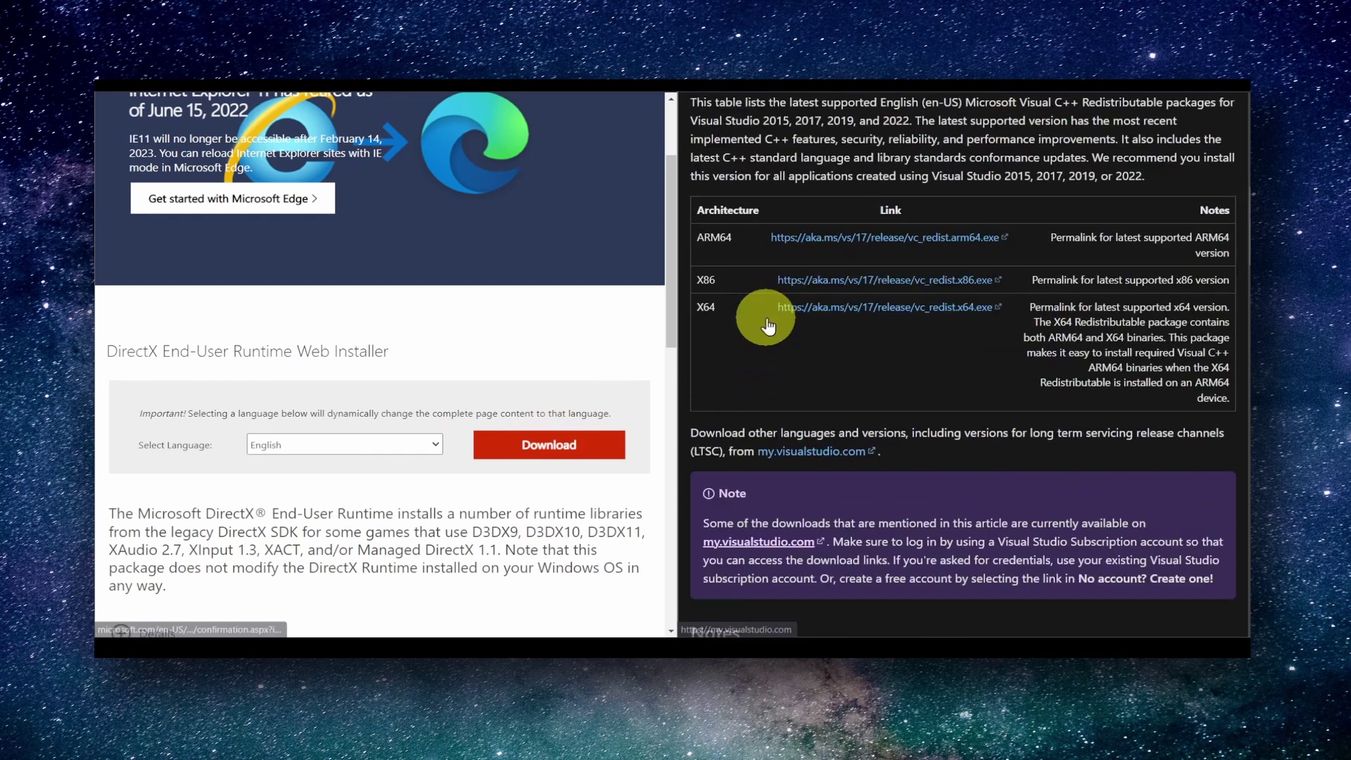
scroll(496, 422, "down", 1)
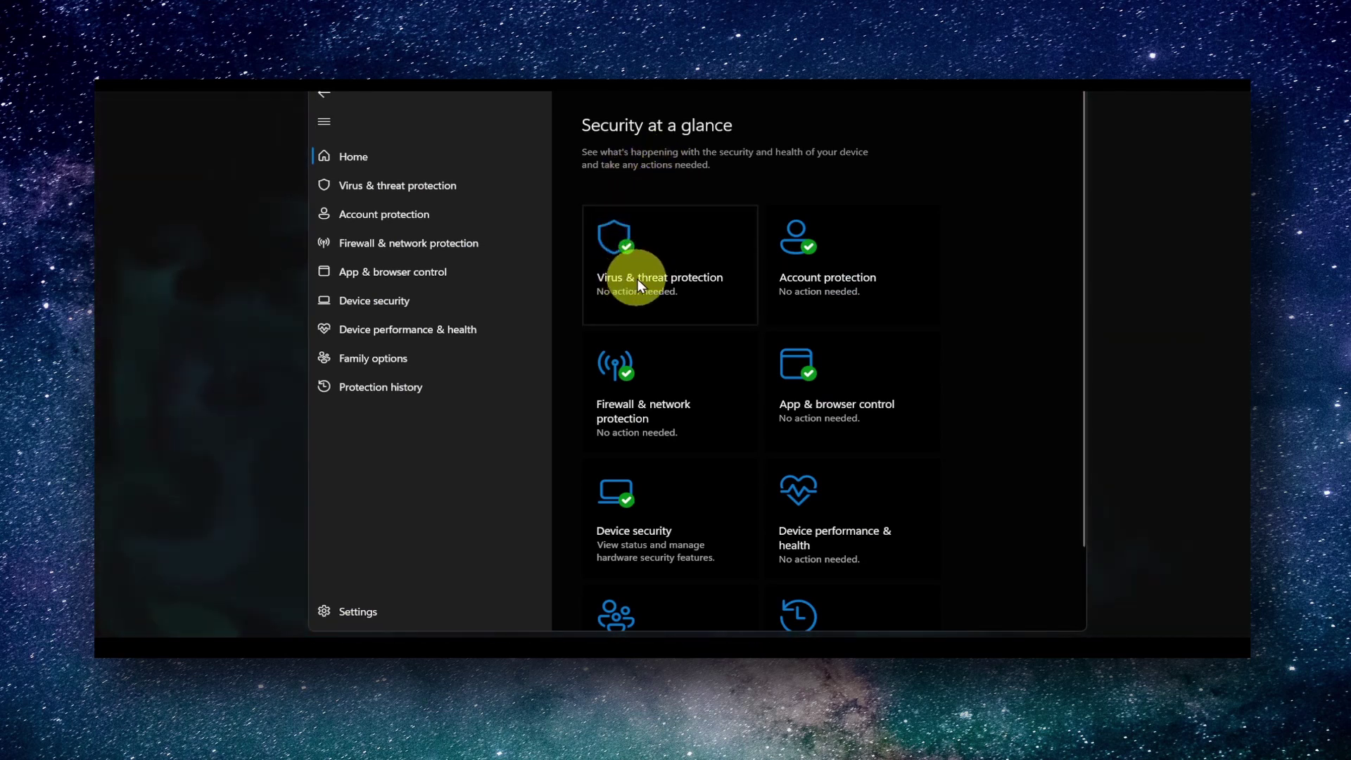
Toggle real-time protection off and on again in Virus & threat protection settings
left_click(636, 279)
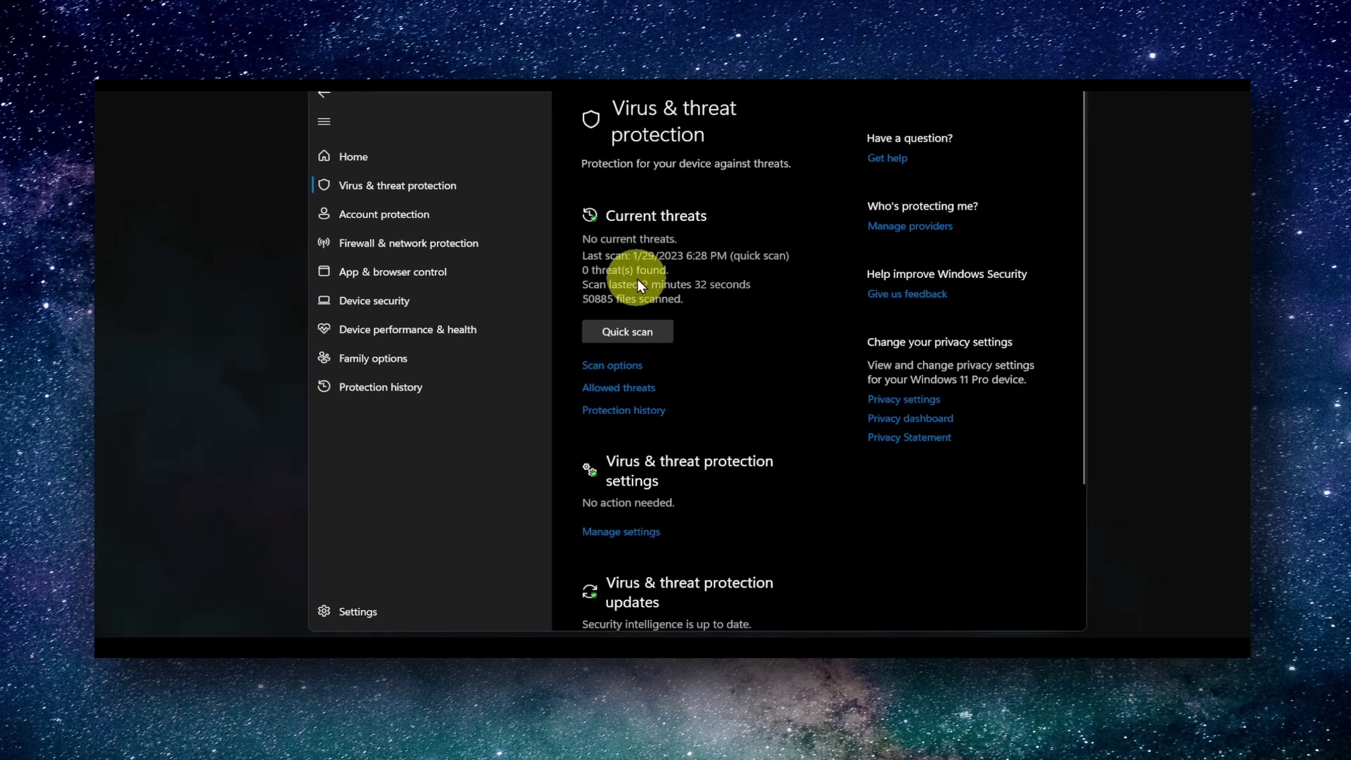
left_click(629, 530)
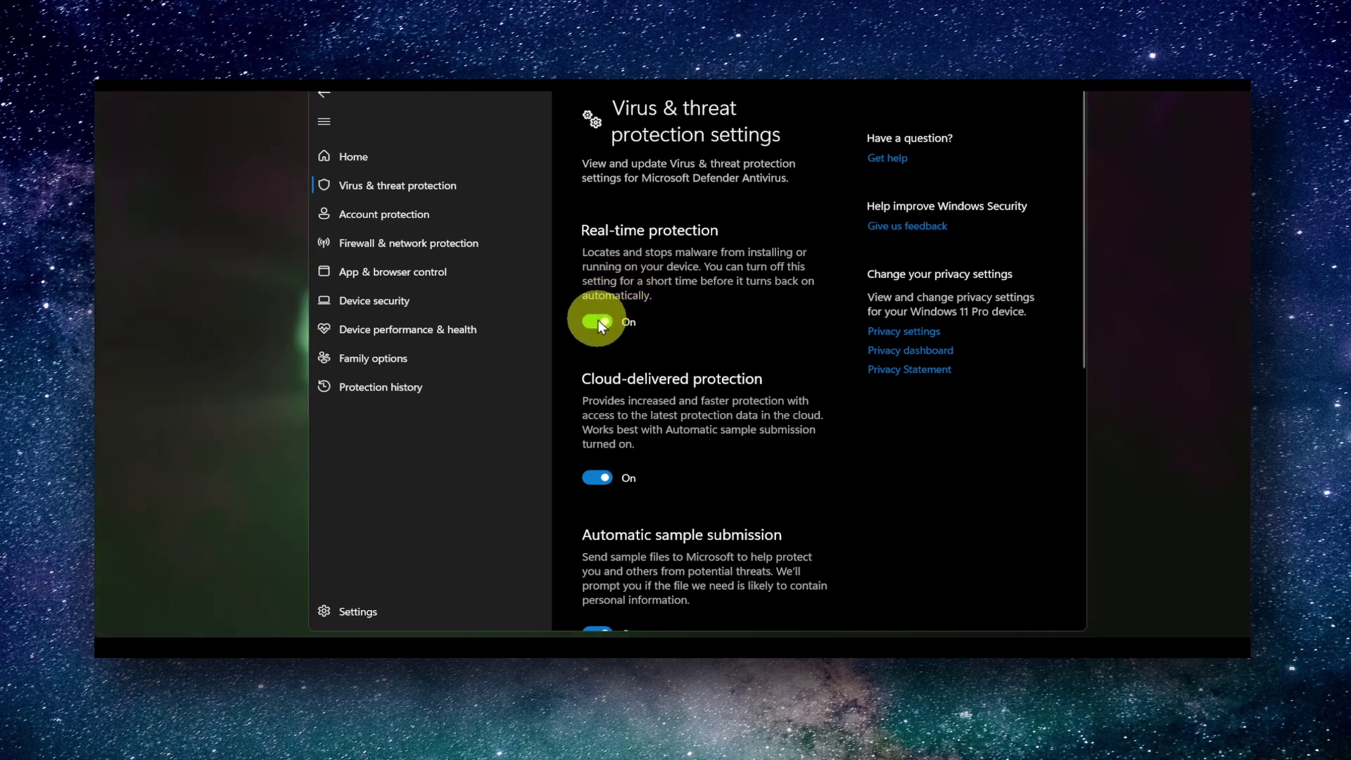
left_click(597, 321)
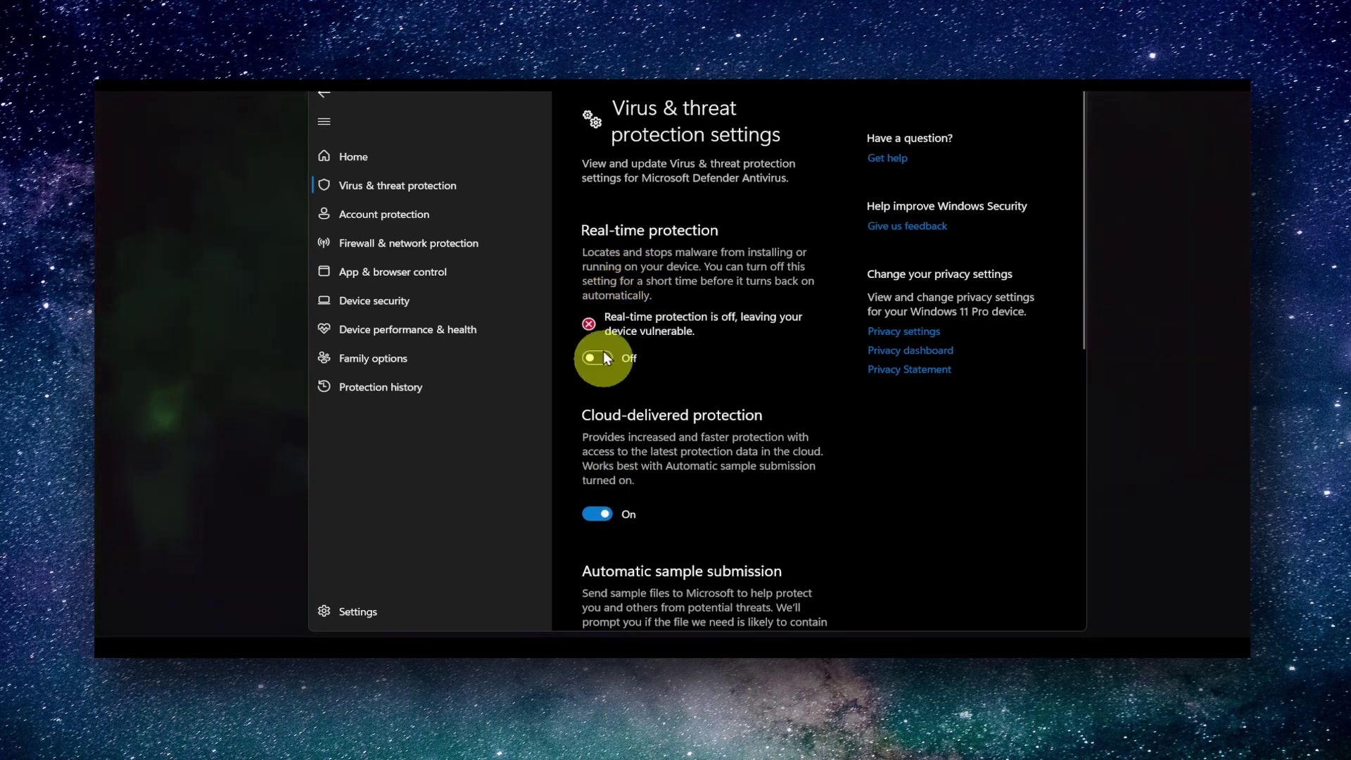
left_click(603, 351)
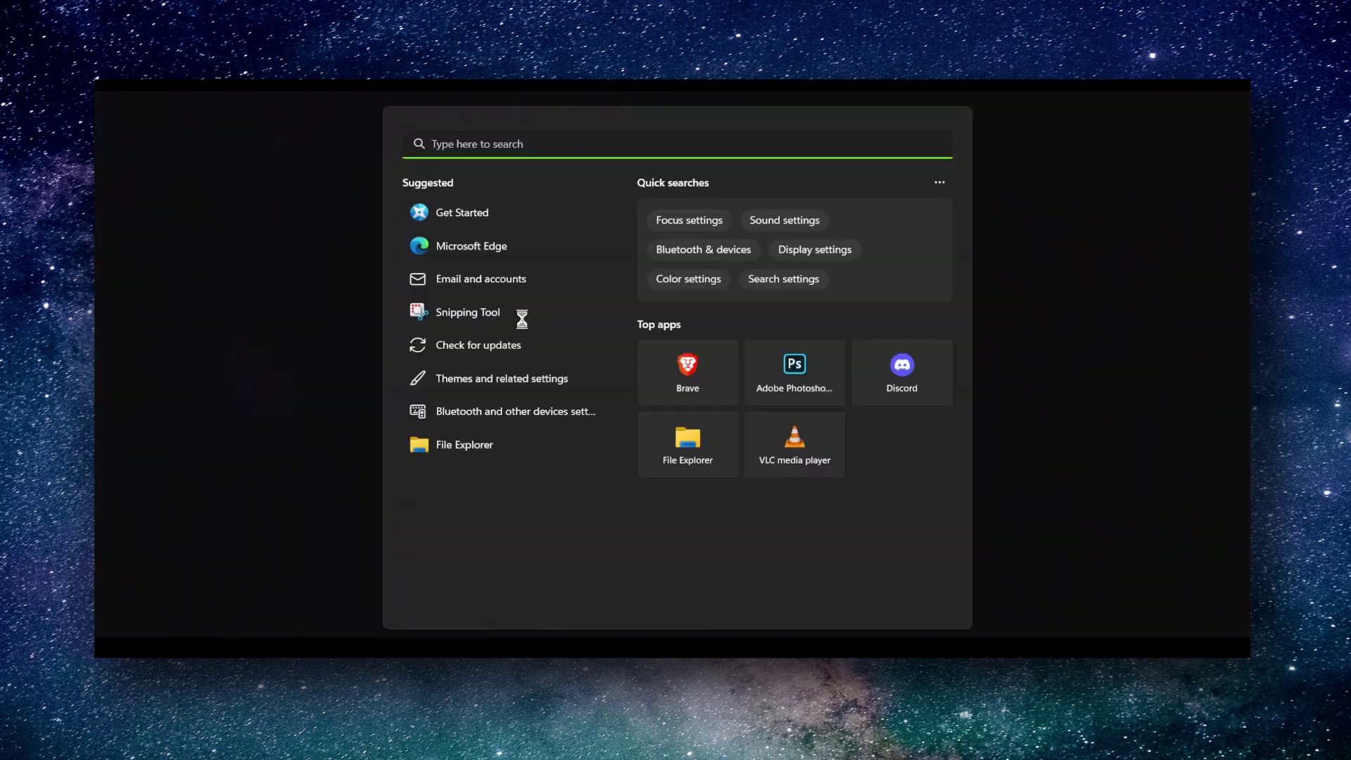
type("cmd")
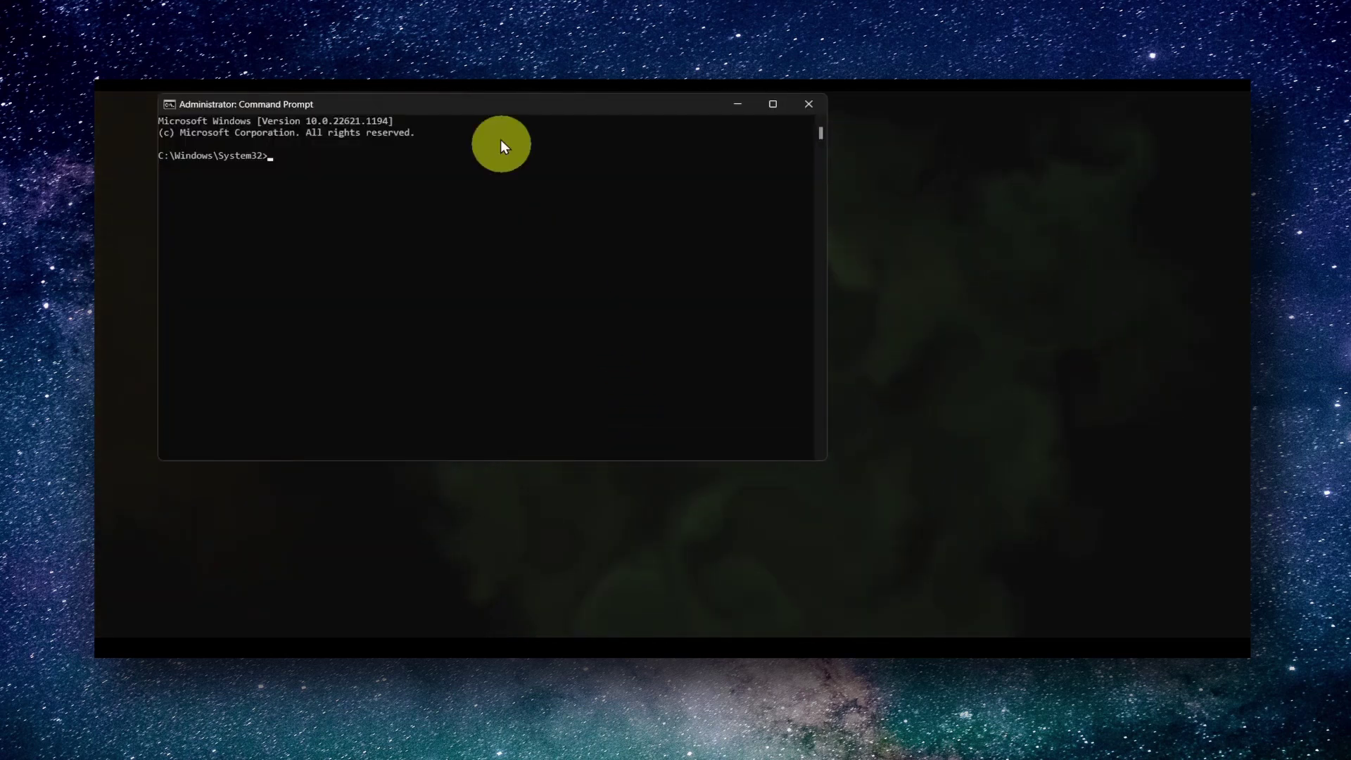
Leave selection mode in the administrator console and run sfc /scannow
left_click_drag(492, 100, 720, 193)
left_click(560, 251)
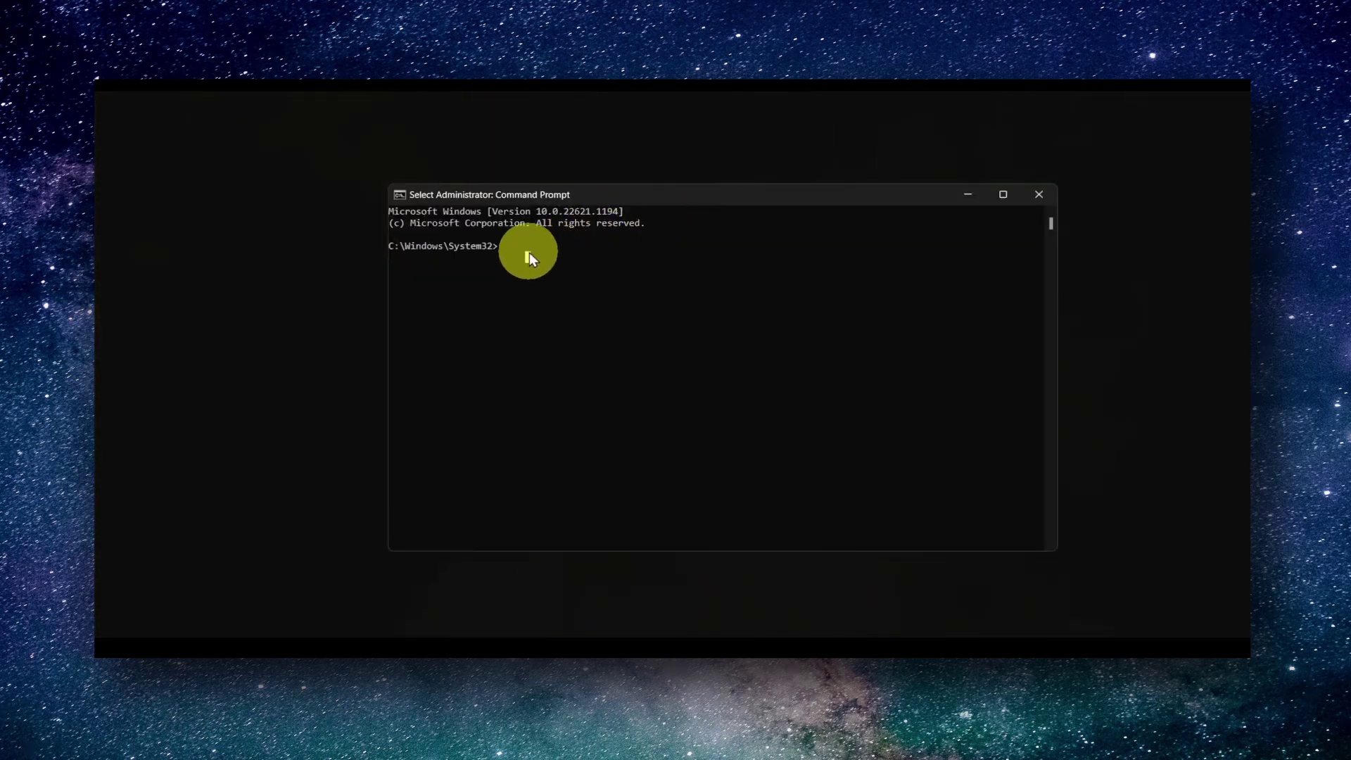
left_click(513, 247)
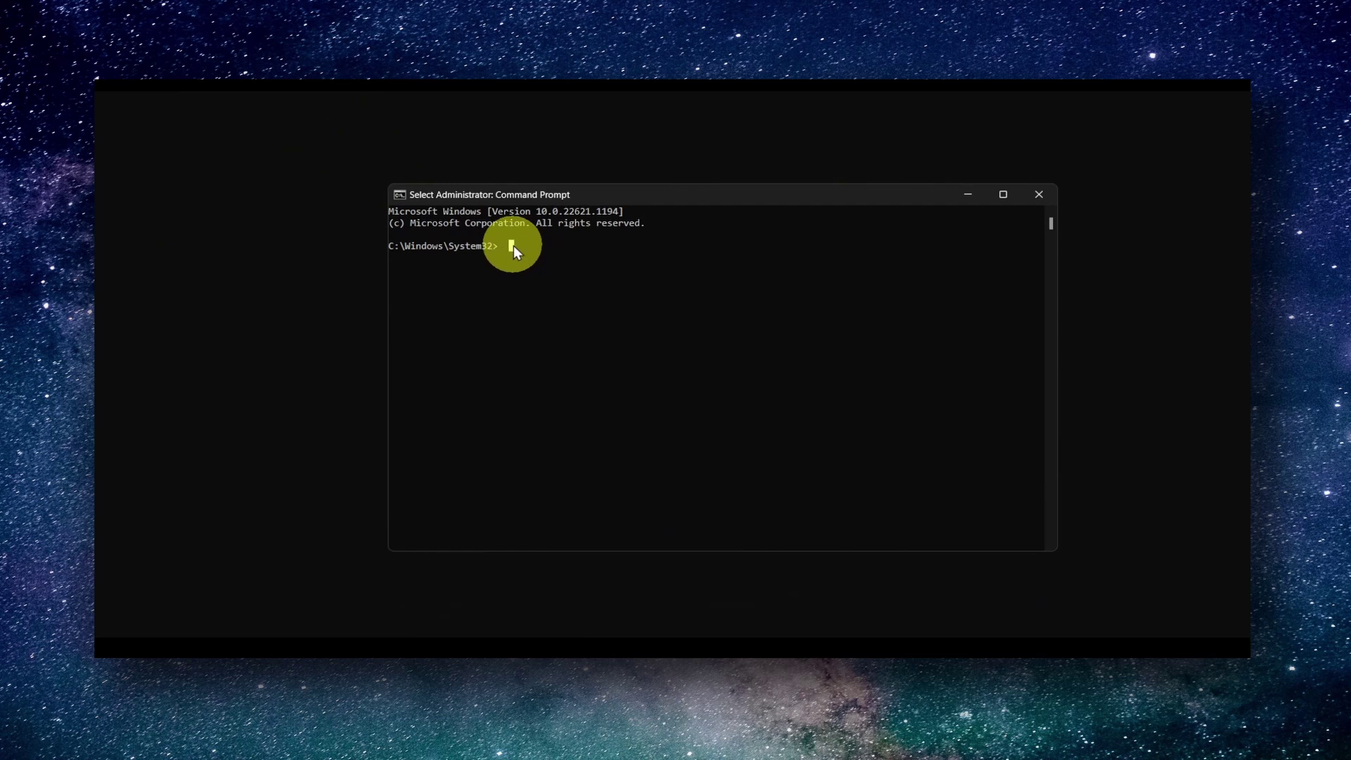
key("Escape")
type("s")
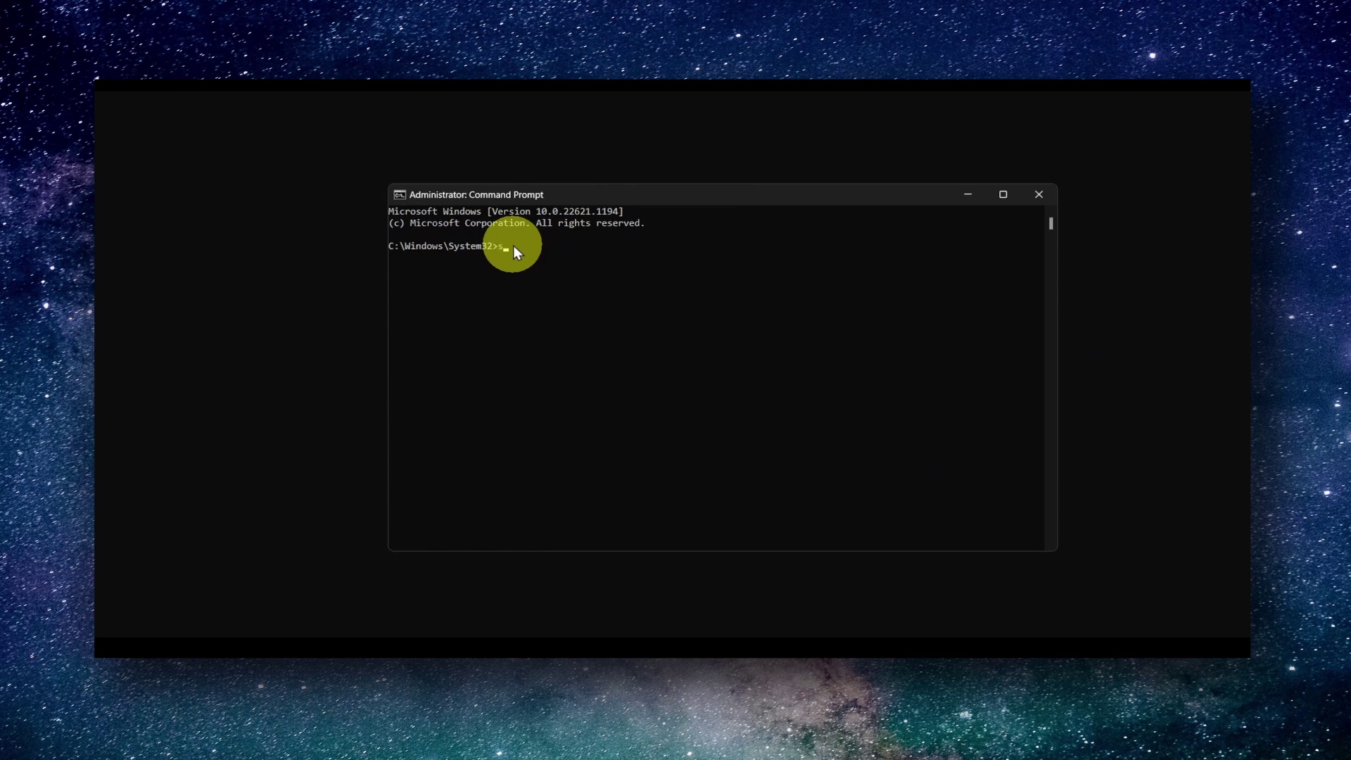
type("fc")
type(" /")
type("scannow")
key("Return")
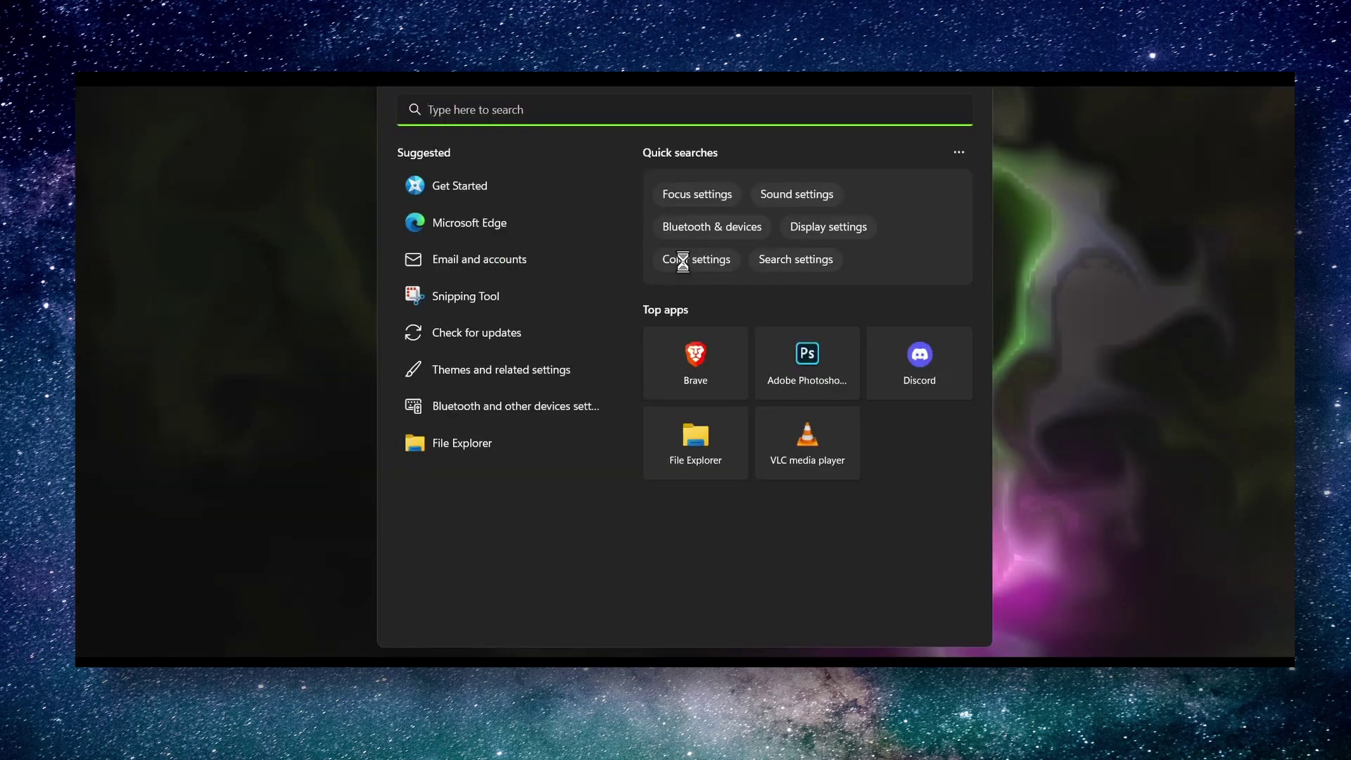
type("graphics")
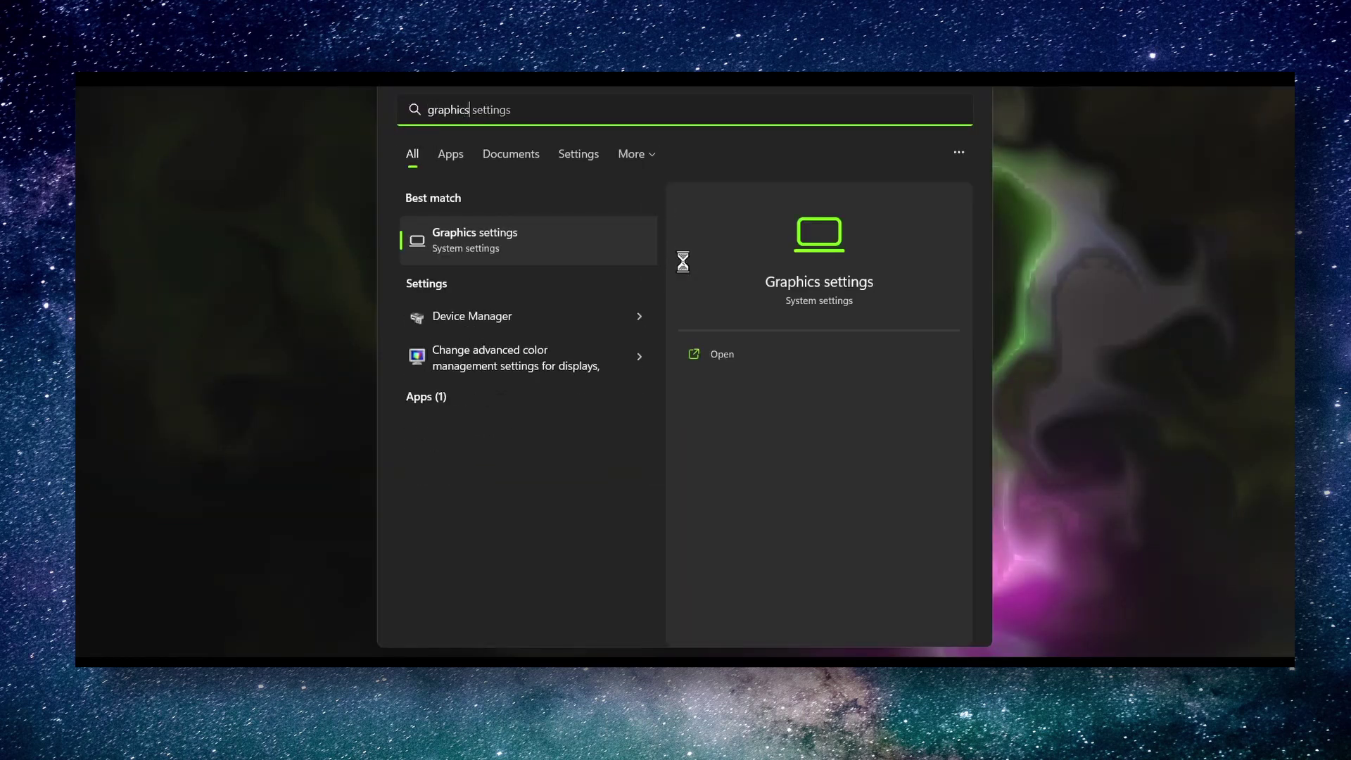
Find Blender in Graphics settings and save High performance (NVIDIA RTX 3050) as its GPU
left_click(481, 238)
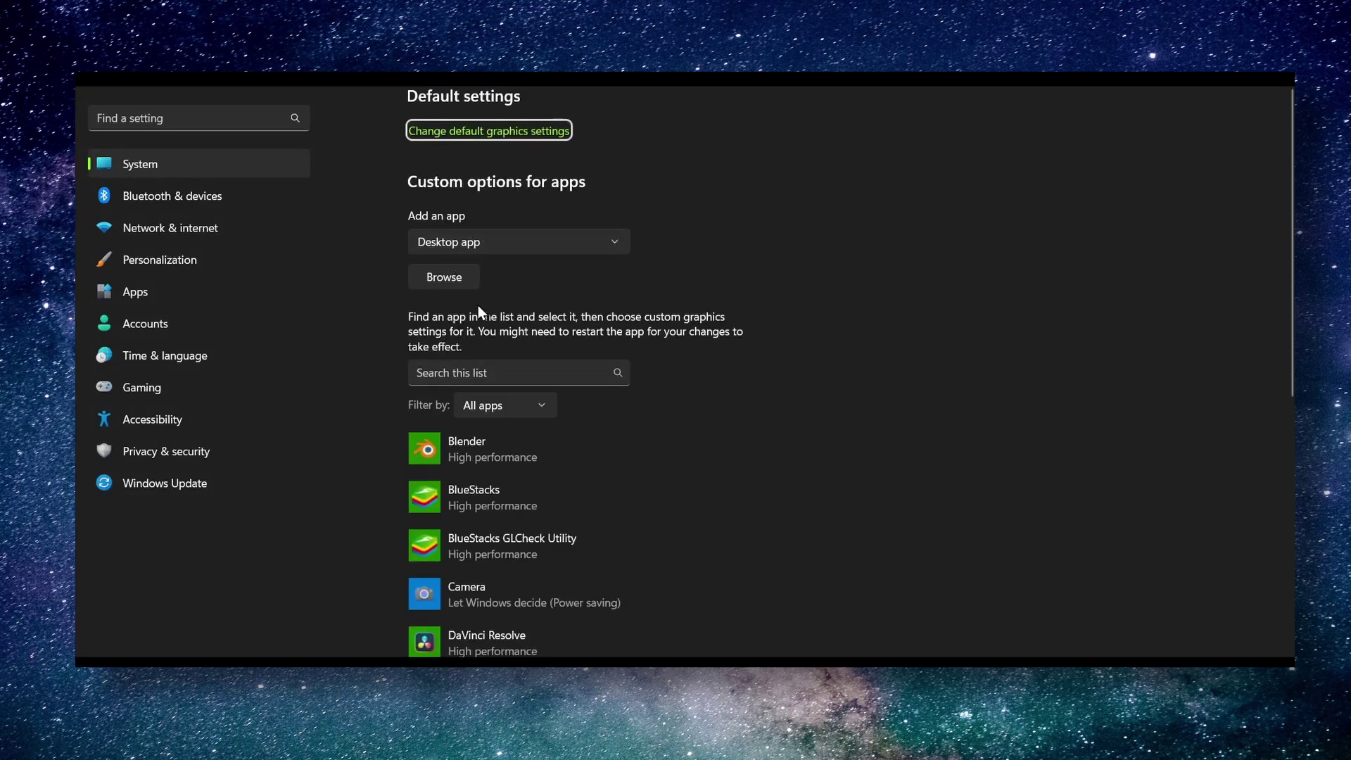
left_click(454, 378)
type("o")
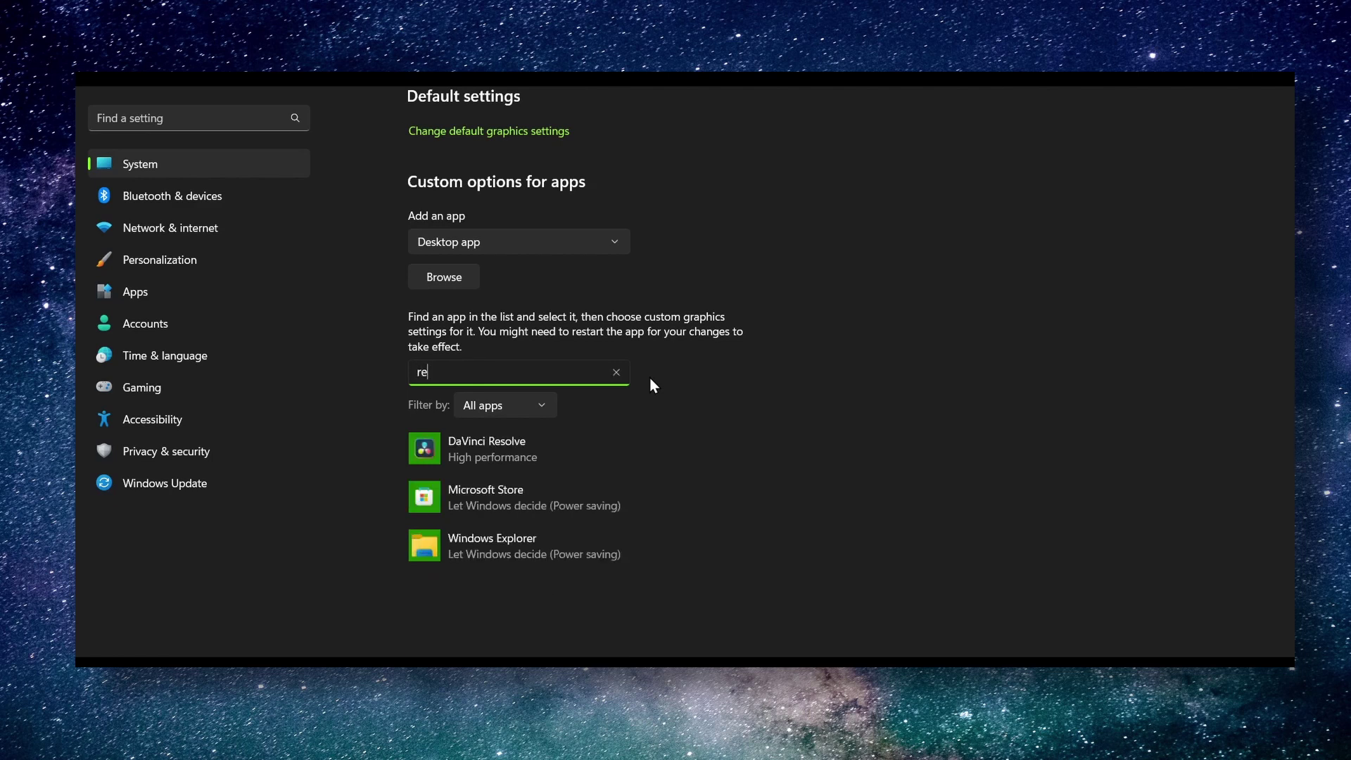
key("BackSpace")
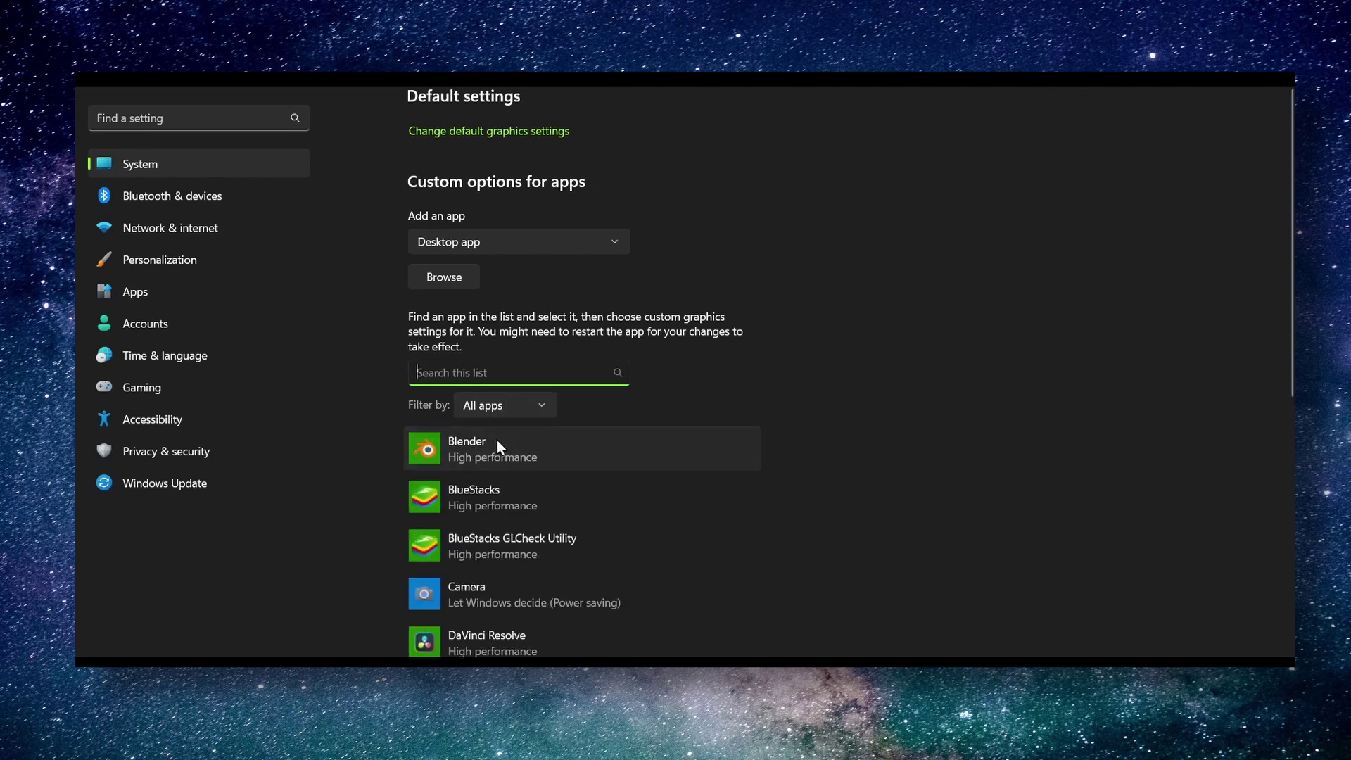
left_click(497, 443)
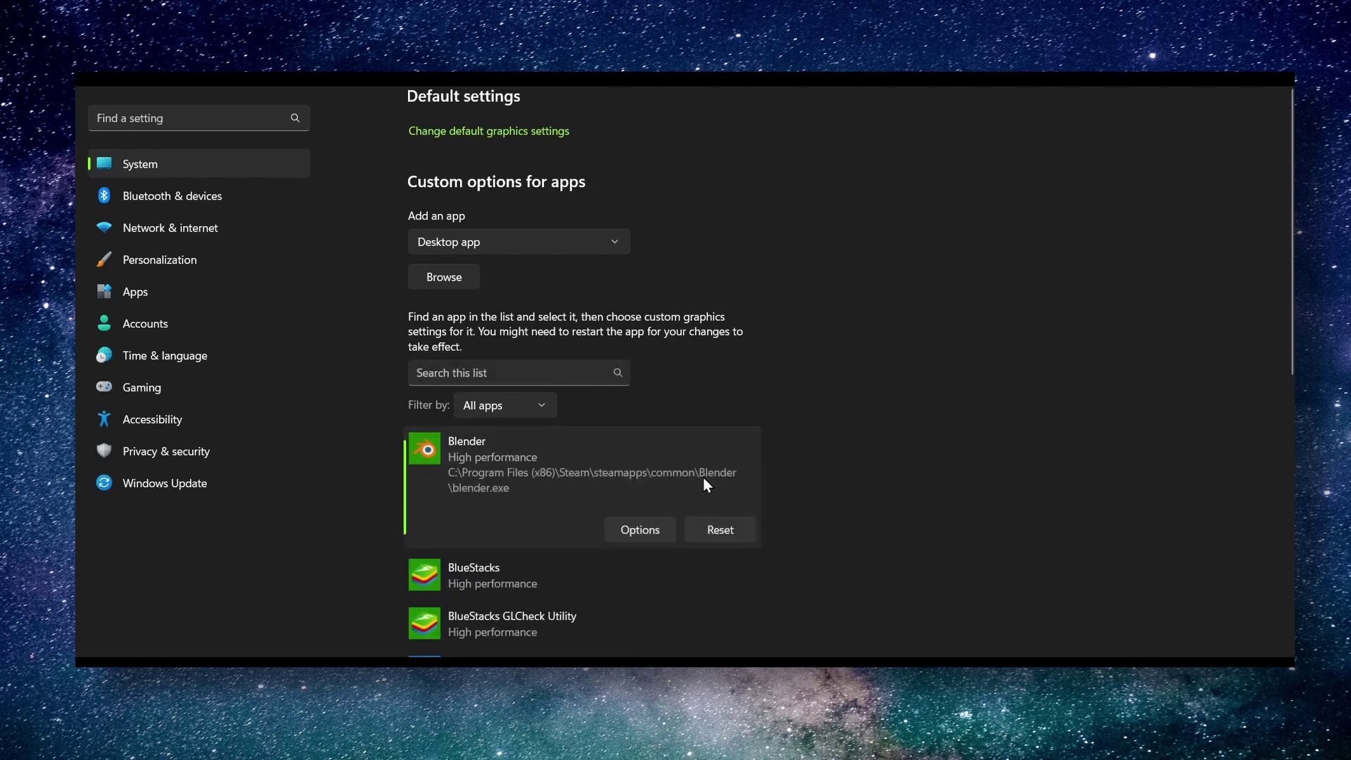
left_click(628, 532)
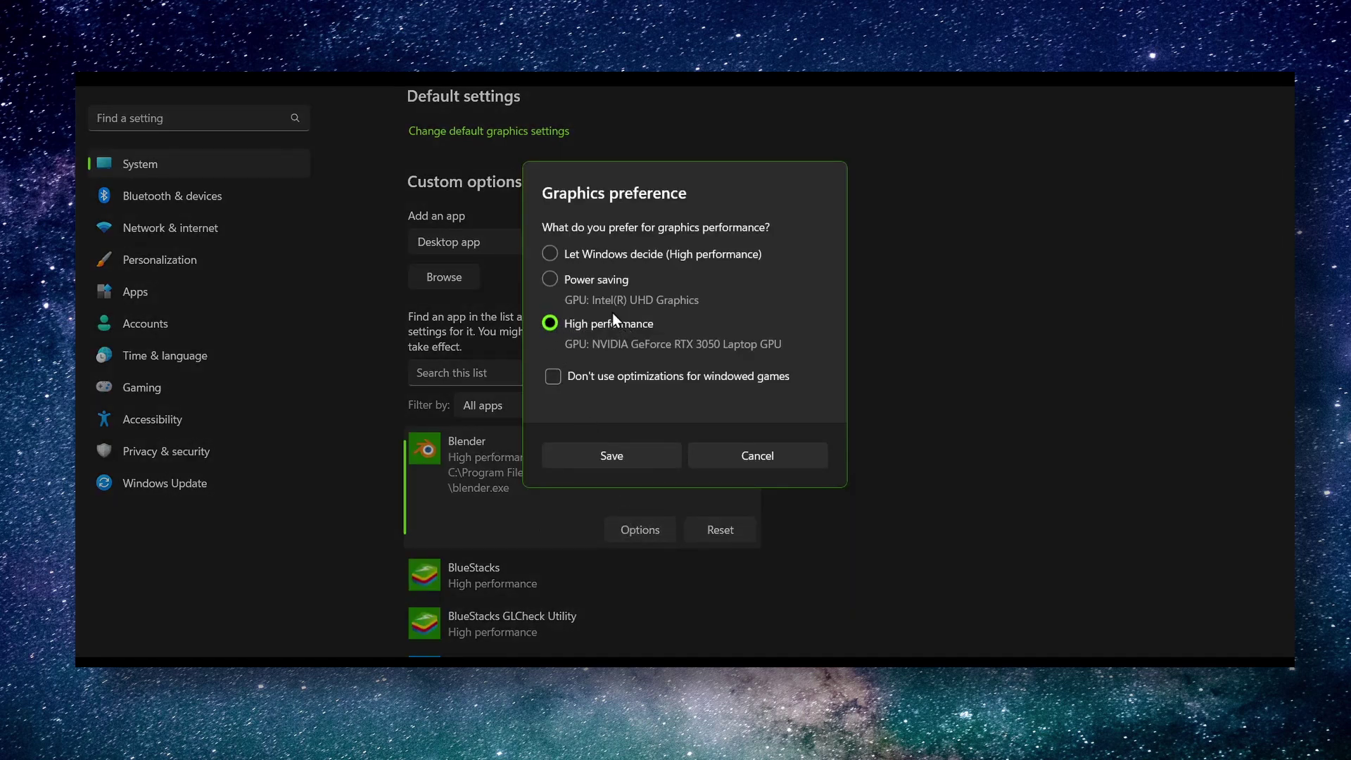
left_click(553, 279)
left_click(584, 327)
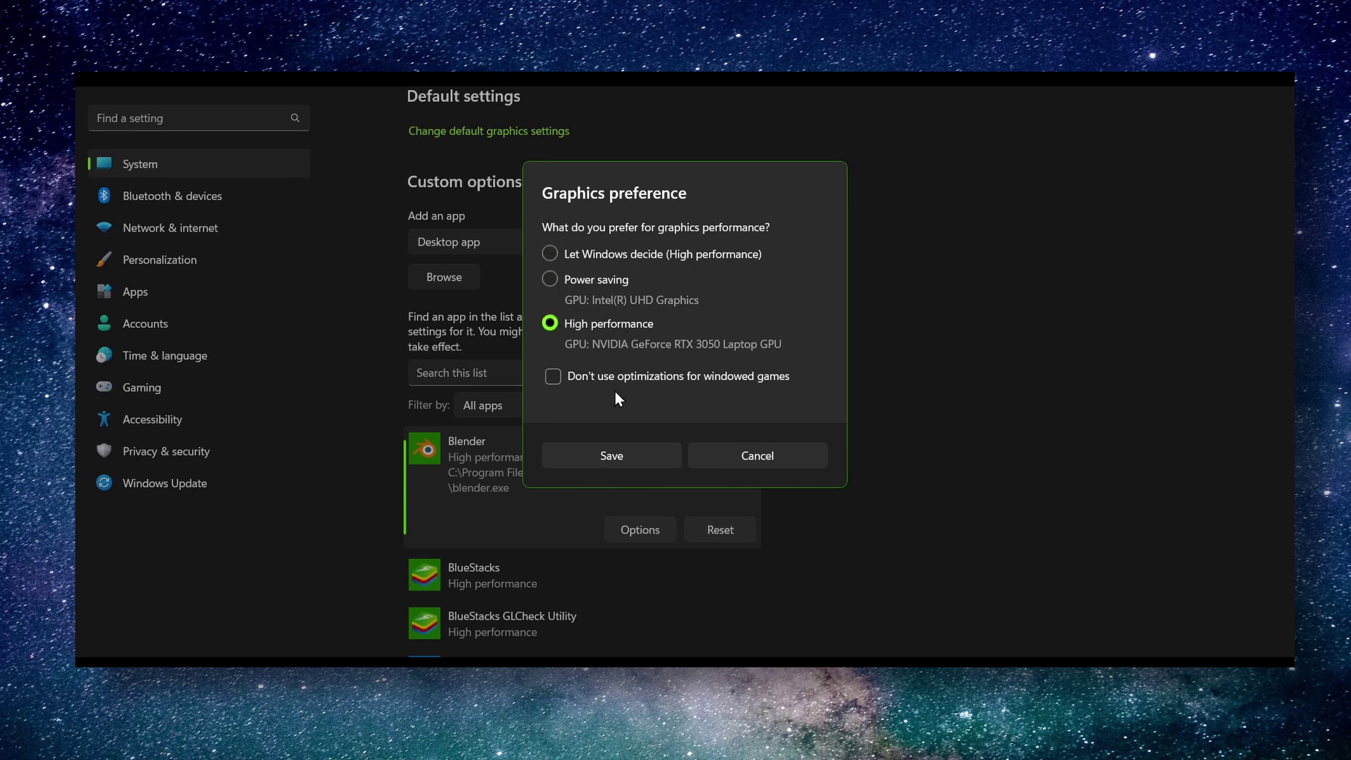
left_click(644, 454)
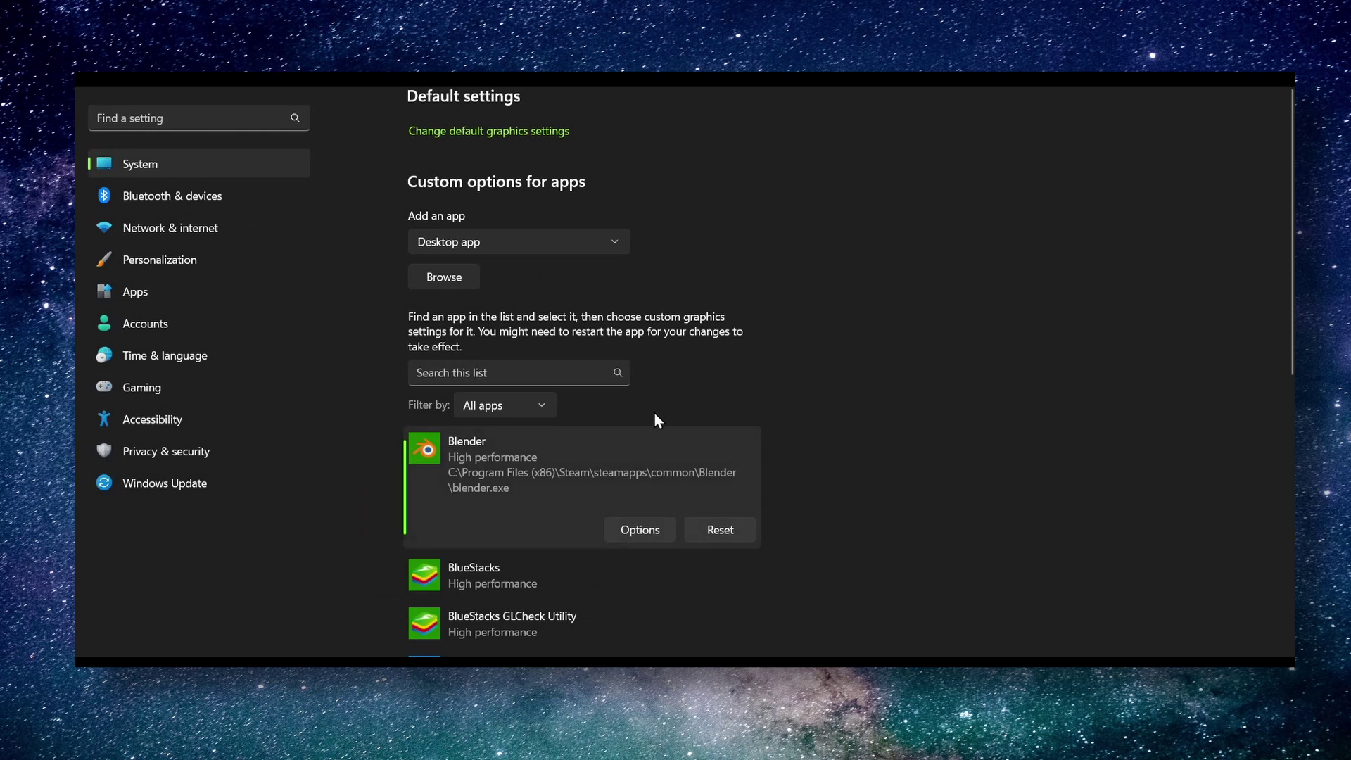
right_click(311, 739)
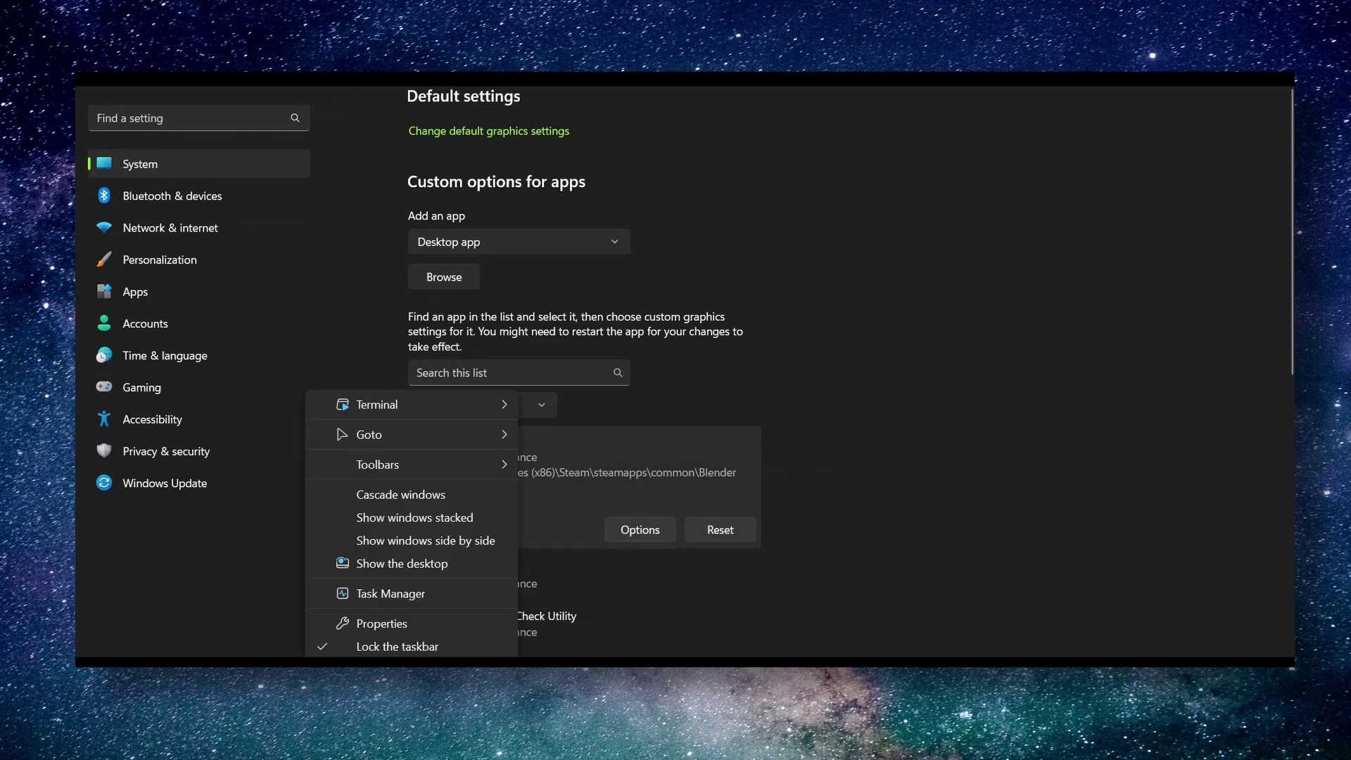
left_click(385, 593)
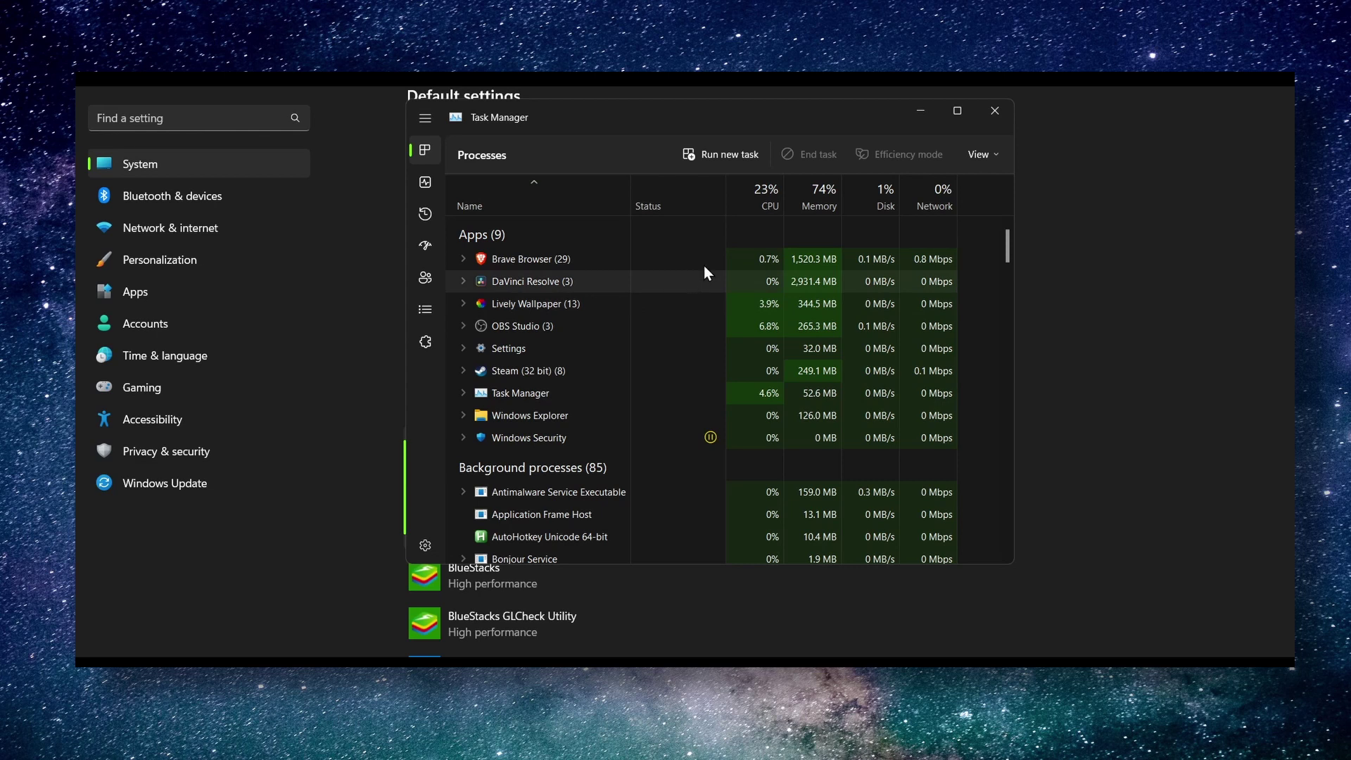
left_click(993, 113)
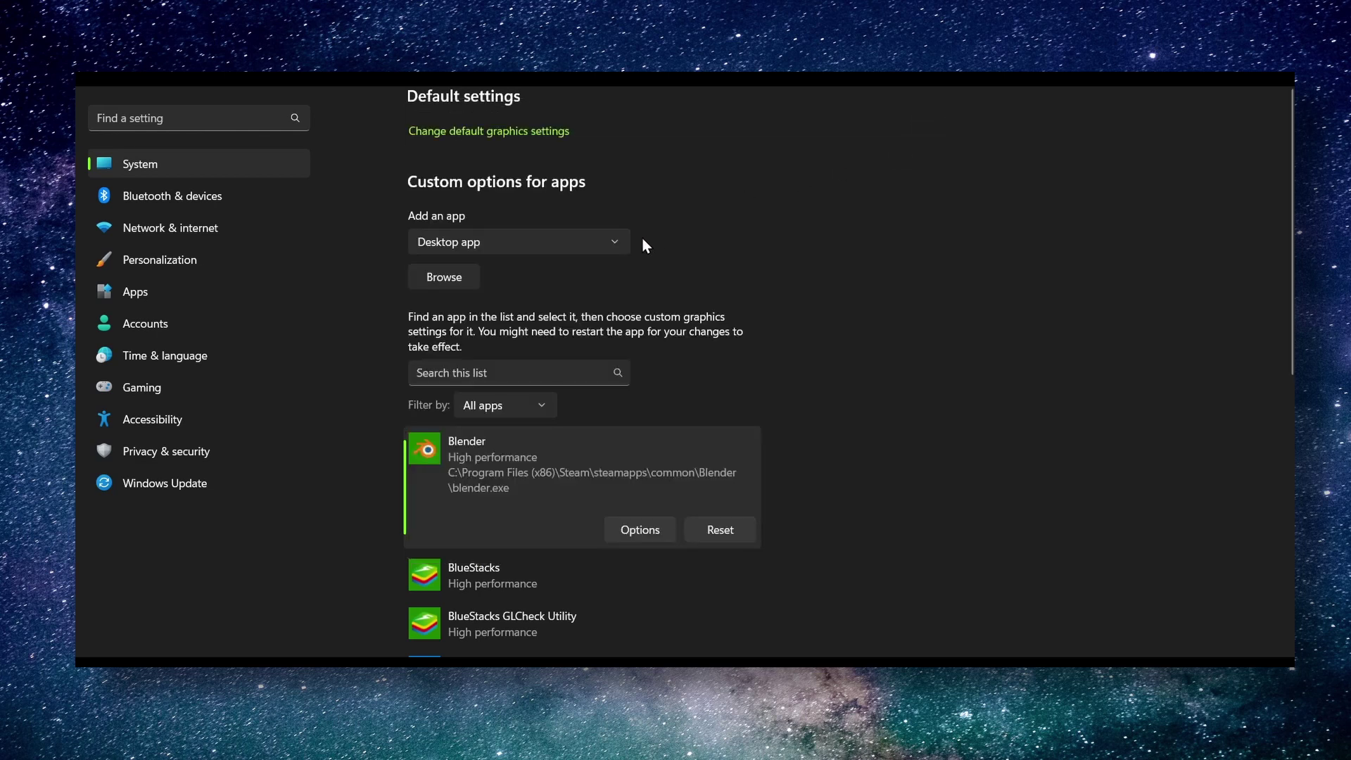
scroll(622, 259, "down", 3)
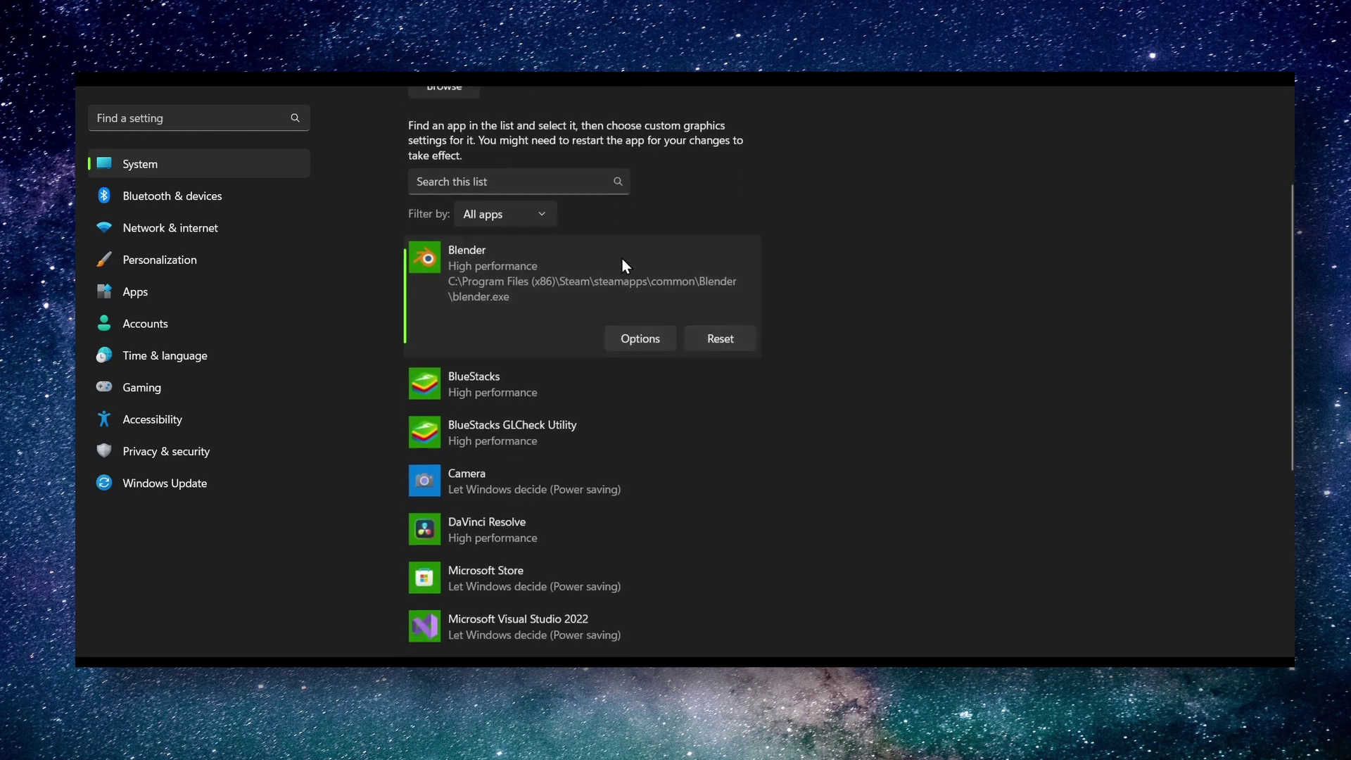
scroll(622, 258, "down", 1)
scroll(622, 259, "down", 1)
scroll(622, 260, "up", 1)
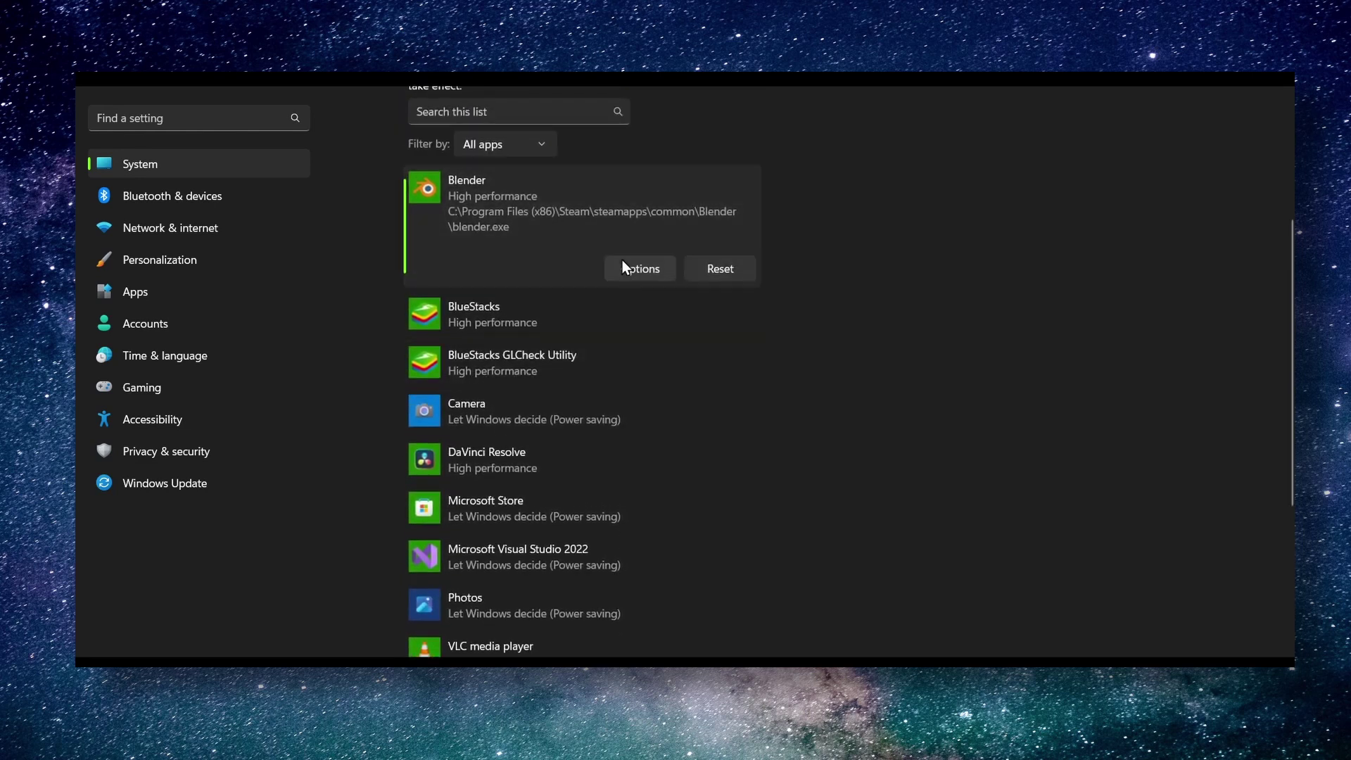
scroll(622, 259, "up", 3)
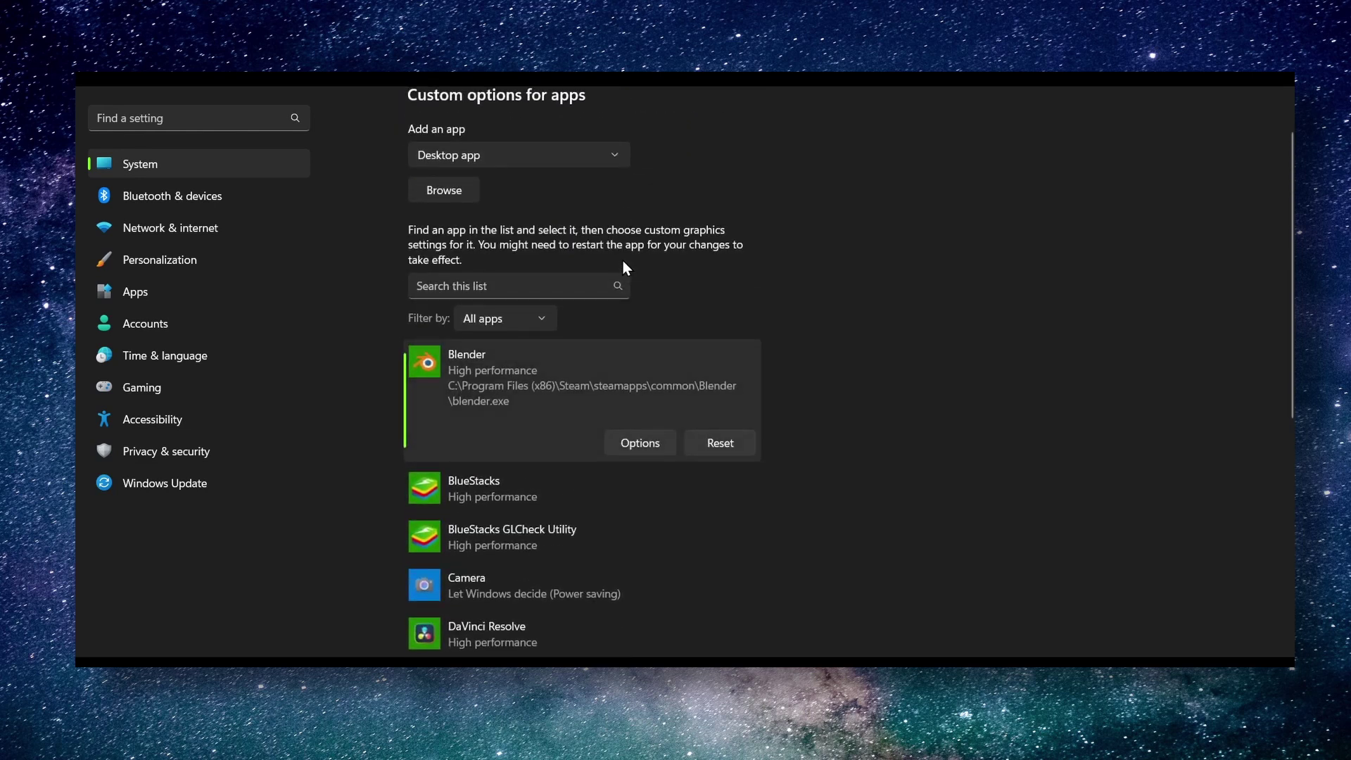